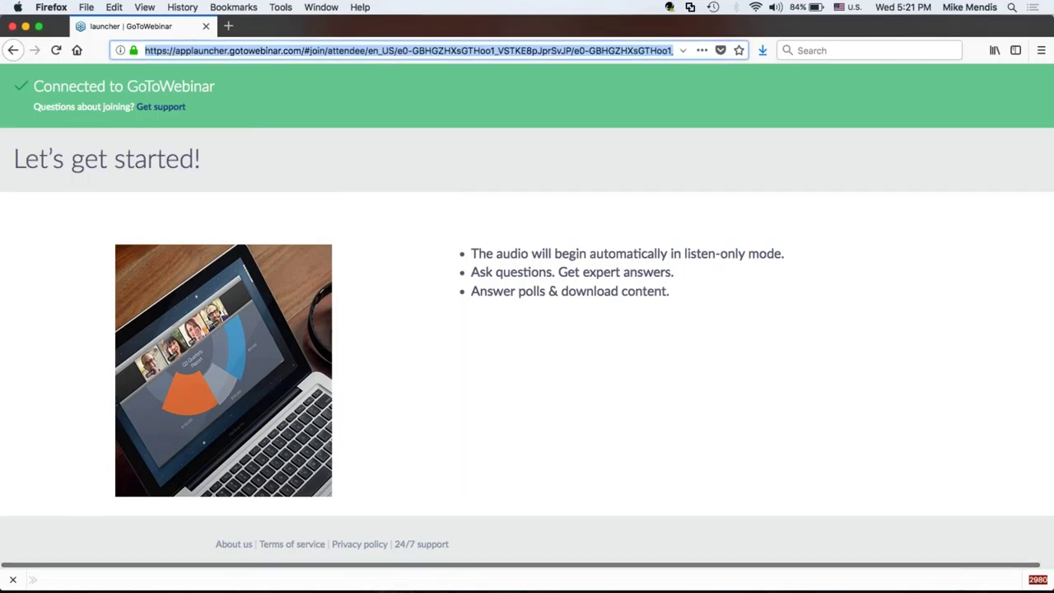
pyautogui.write('www.inv')
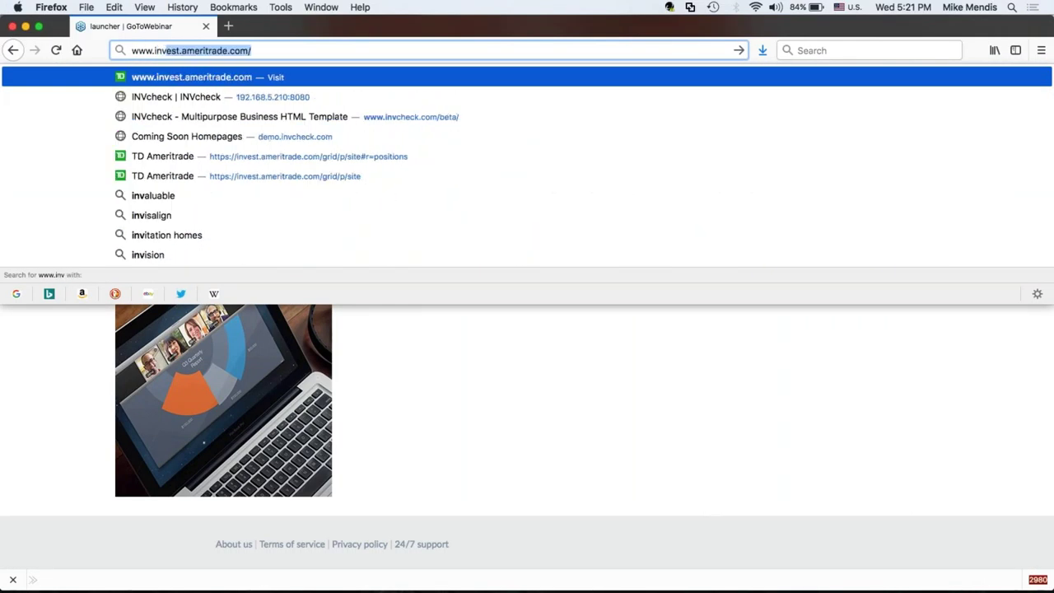
pyautogui.press('BackSpace')
pyautogui.press('BackSpace')
pyautogui.press('BackSpace')
pyautogui.press('BackSpace')
pyautogui.write('inveche')
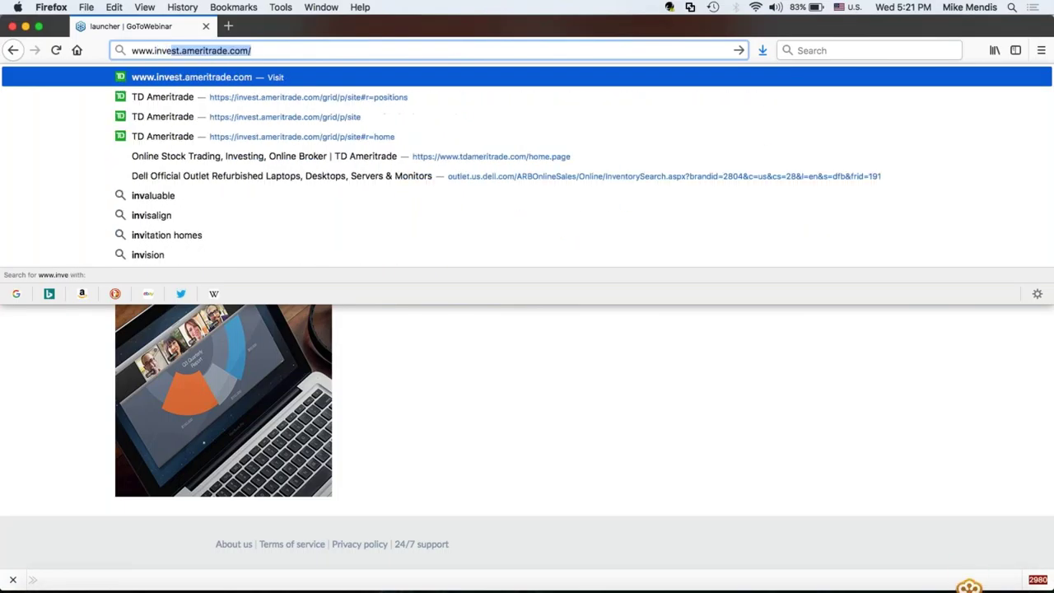
pyautogui.write('ck.com')
pyautogui.press('Return')
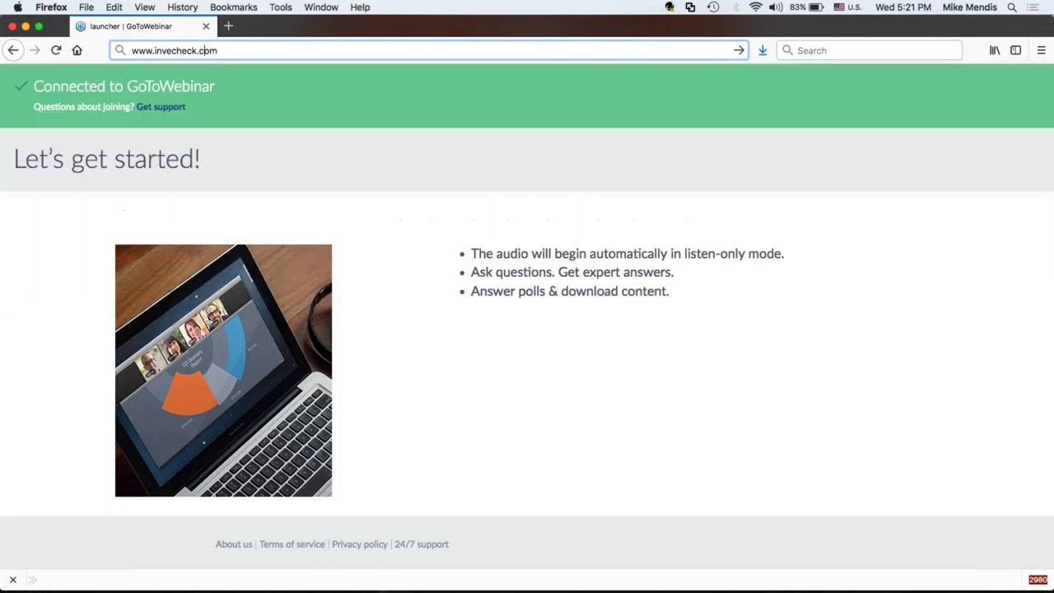
pyautogui.press('BackSpace')
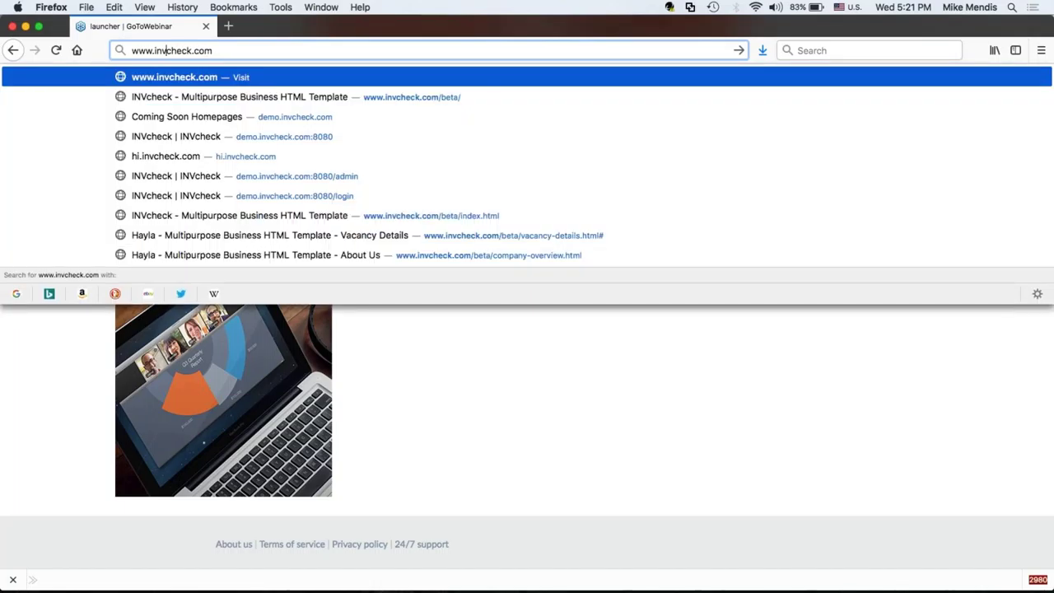
pyautogui.press('Escape')
pyautogui.press('End')
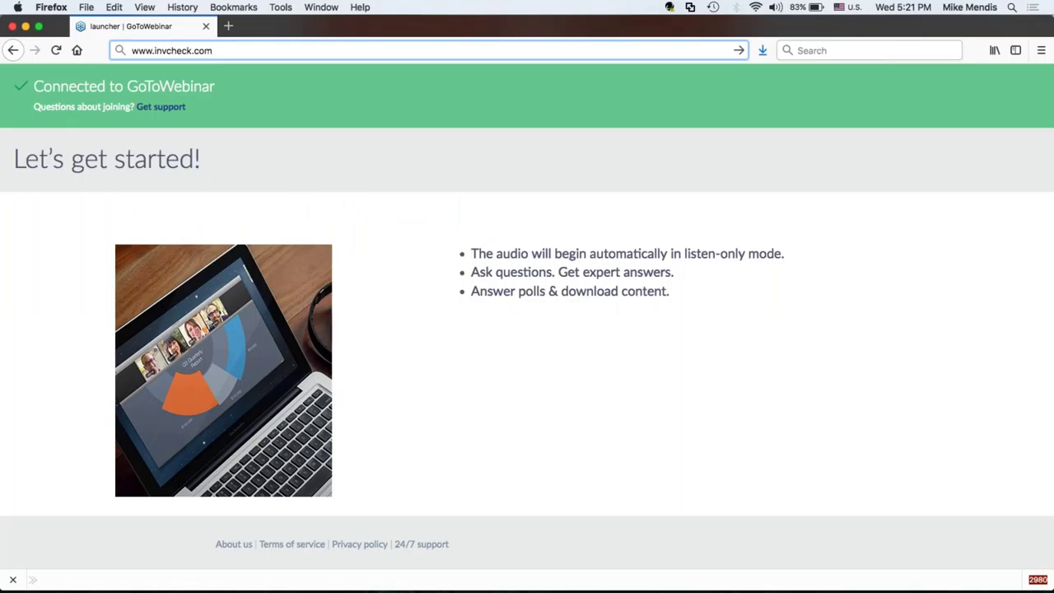
pyautogui.write('/beta/')
pyautogui.press('Return')
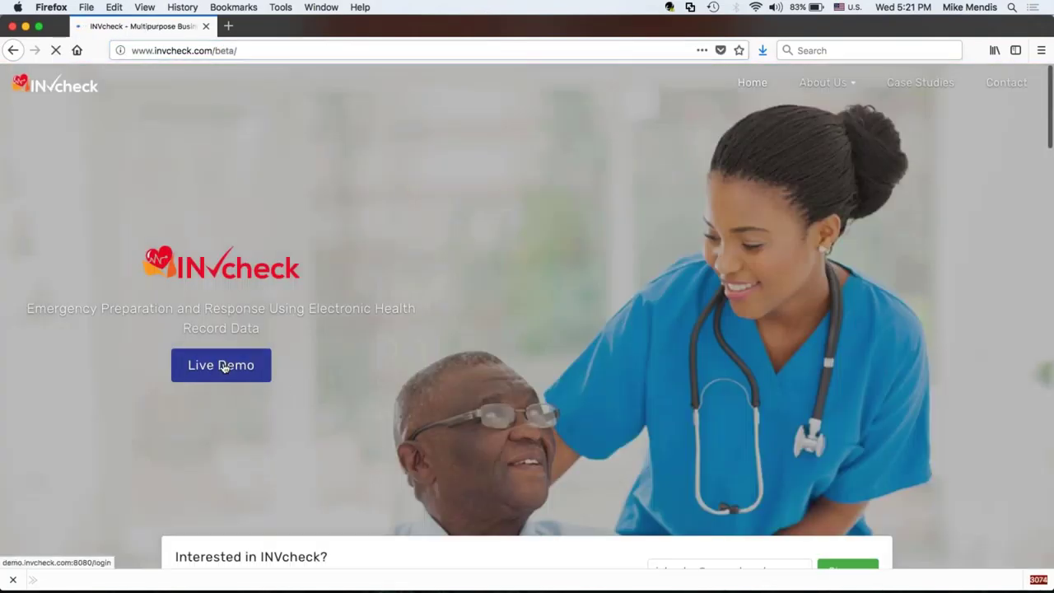
# Open the Live Demo login page and sign in with the admin e-mail and password.
pyautogui.click(223, 367)
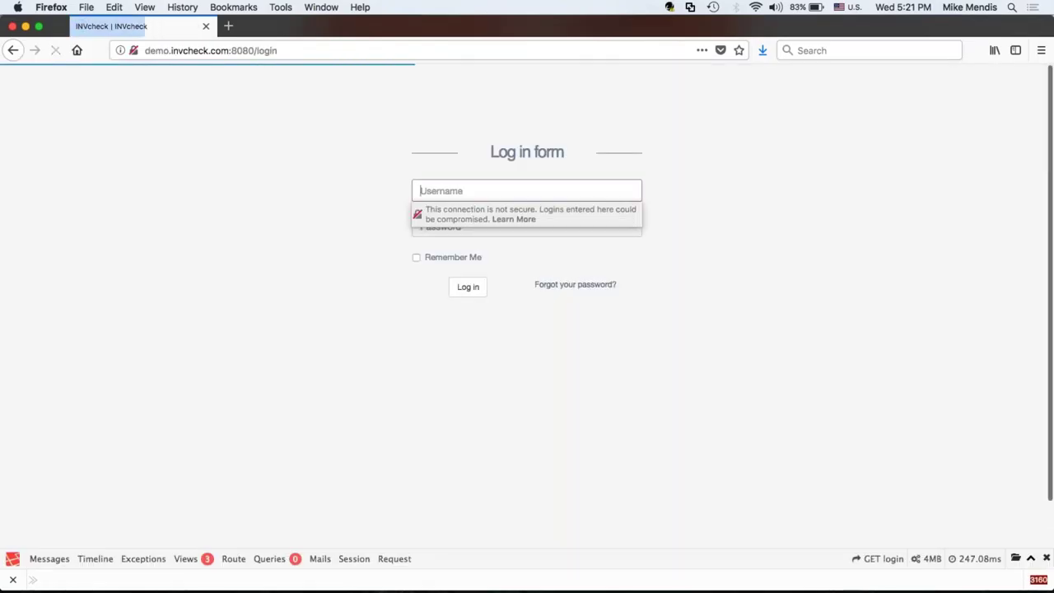
pyautogui.click(505, 200)
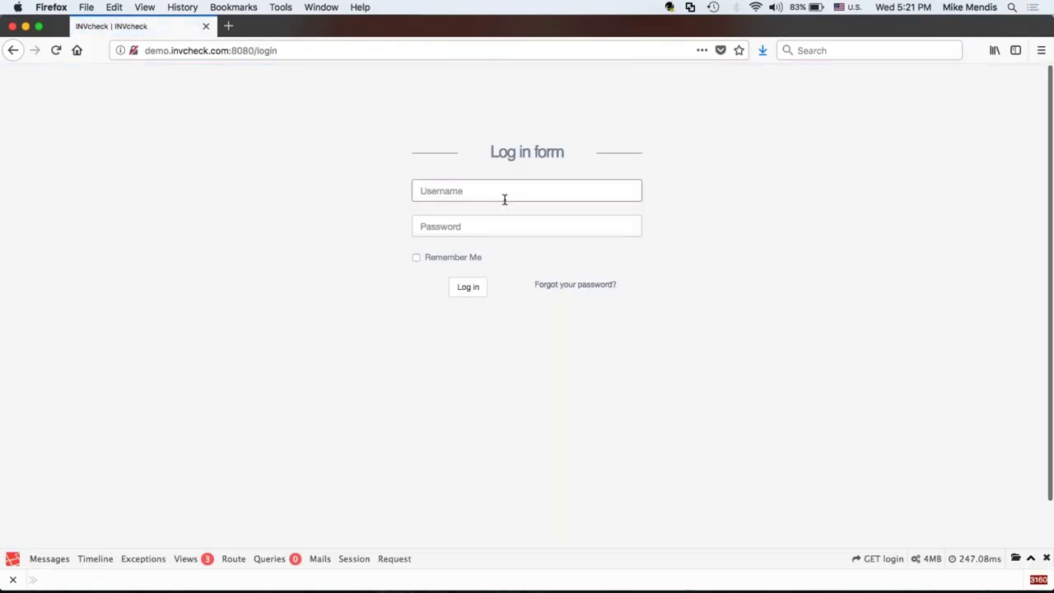
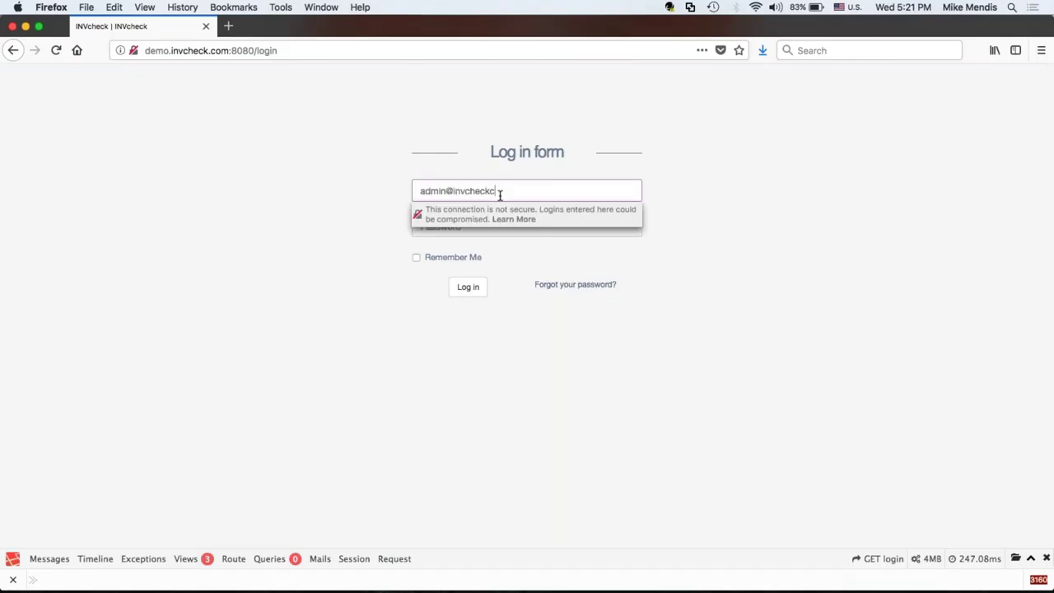
pyautogui.press('Tab')
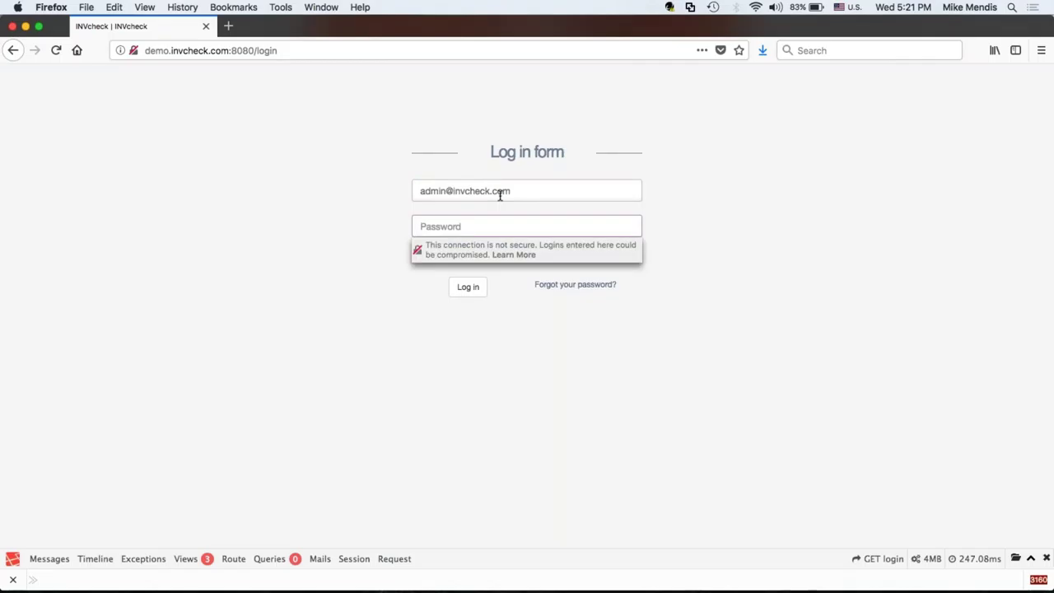
pyautogui.write('admin')
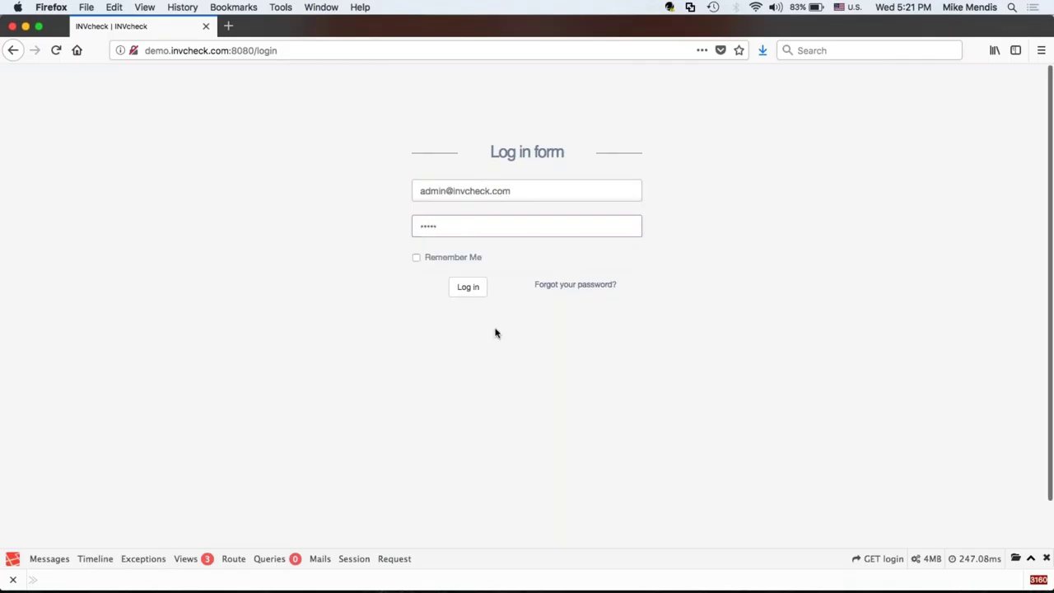
pyautogui.click(480, 288)
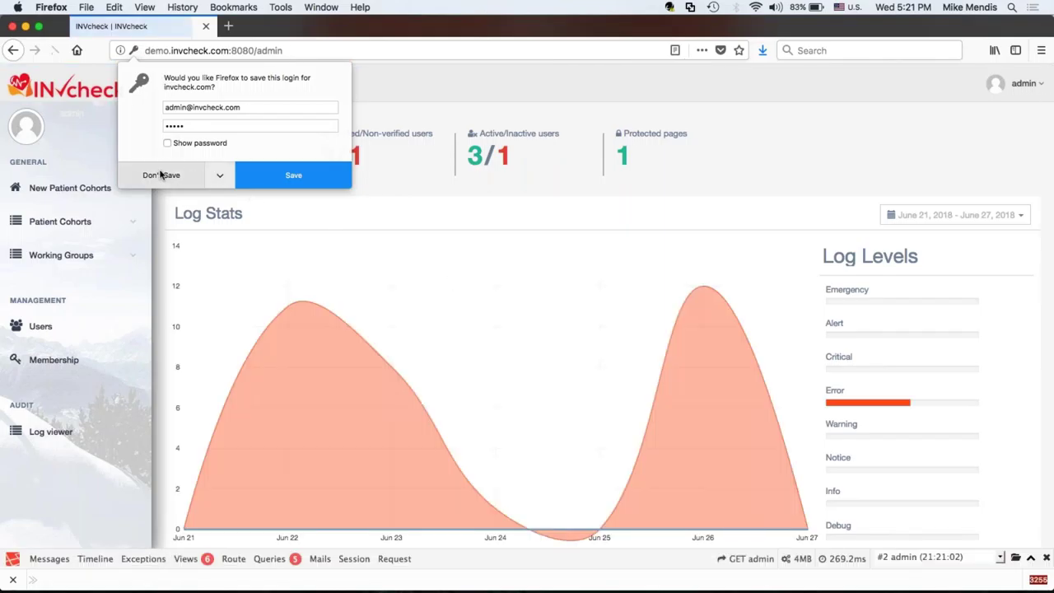
# Decline saving the login, open New Patient Cohorts, check Wi-Fi, then bring Terminal forward.
pyautogui.click(160, 174)
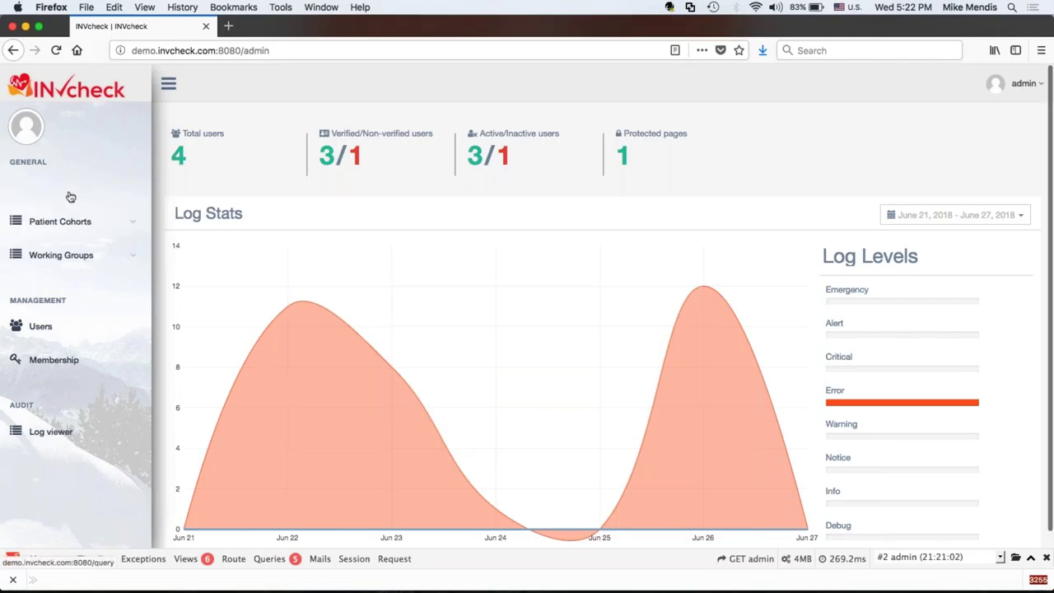
pyautogui.click(71, 197)
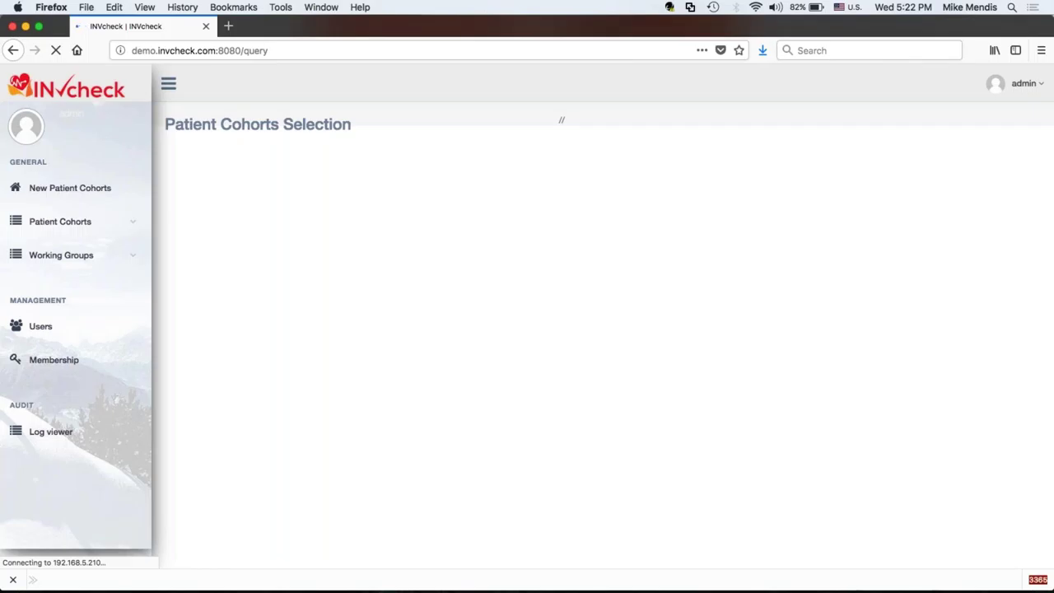
pyautogui.click(756, 7)
pyautogui.click(761, 7)
pyautogui.moveTo(669, 586)
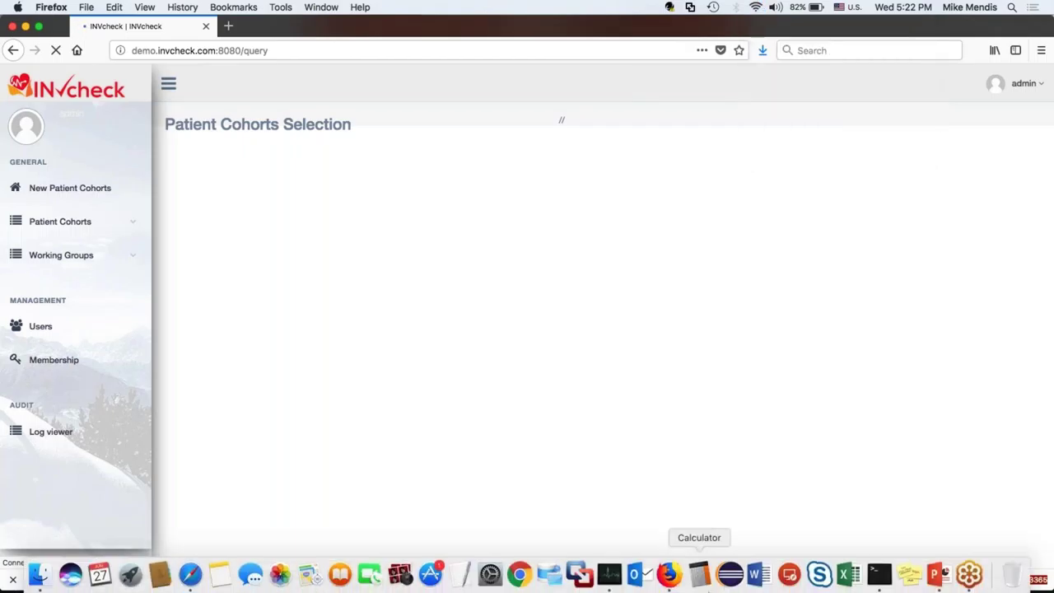
pyautogui.click(879, 576)
# Rerun the ssh -p 922 -L 3390:192.168.5.2:3389 tunnel, submitting the password and retrying after denial.
pyautogui.press('Return')
pyautogui.press('Return')
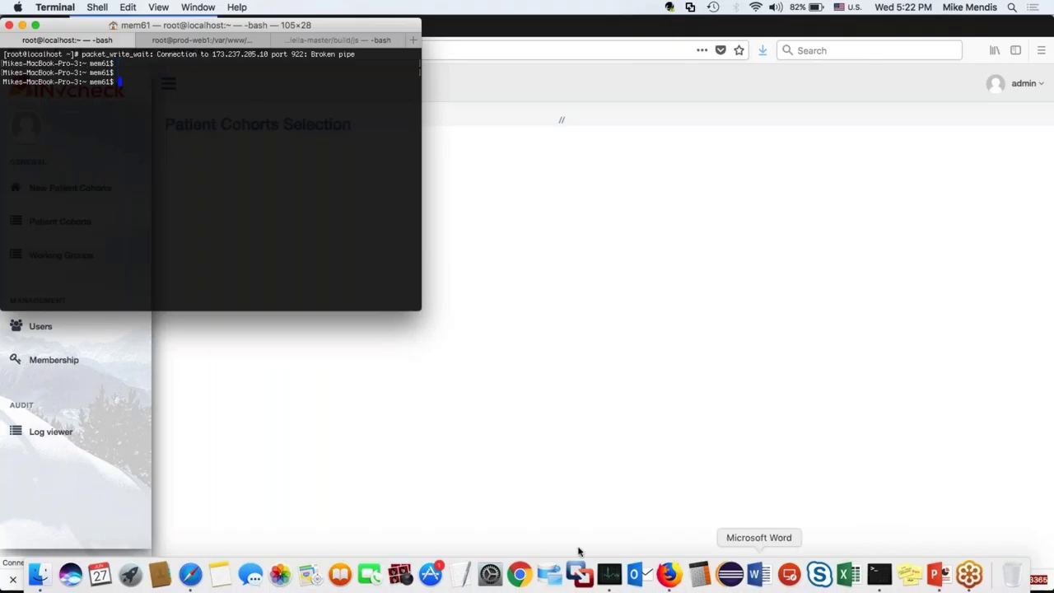
pyautogui.press('Up')
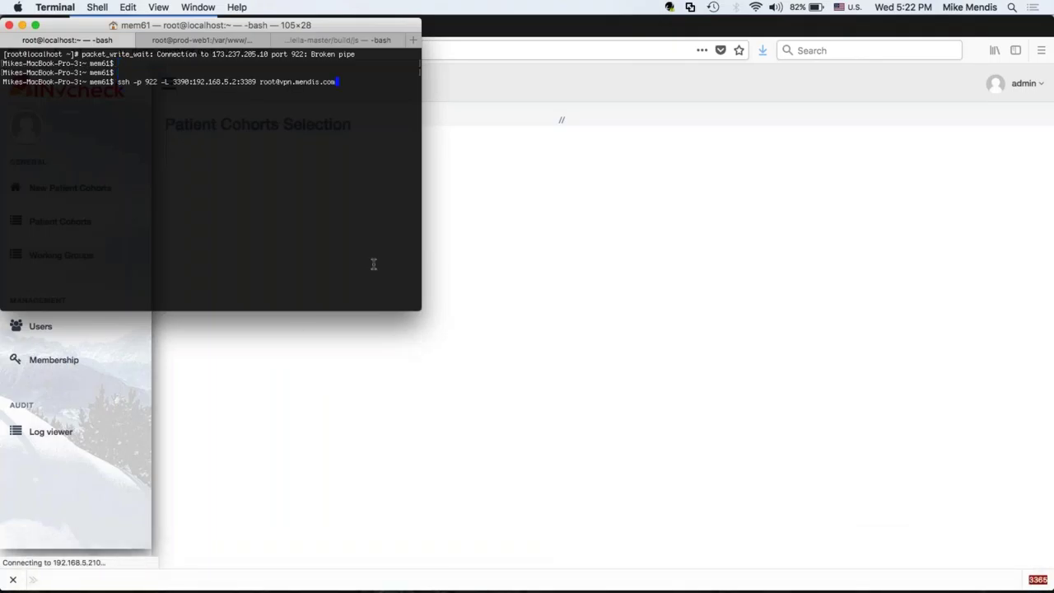
pyautogui.press('Return')
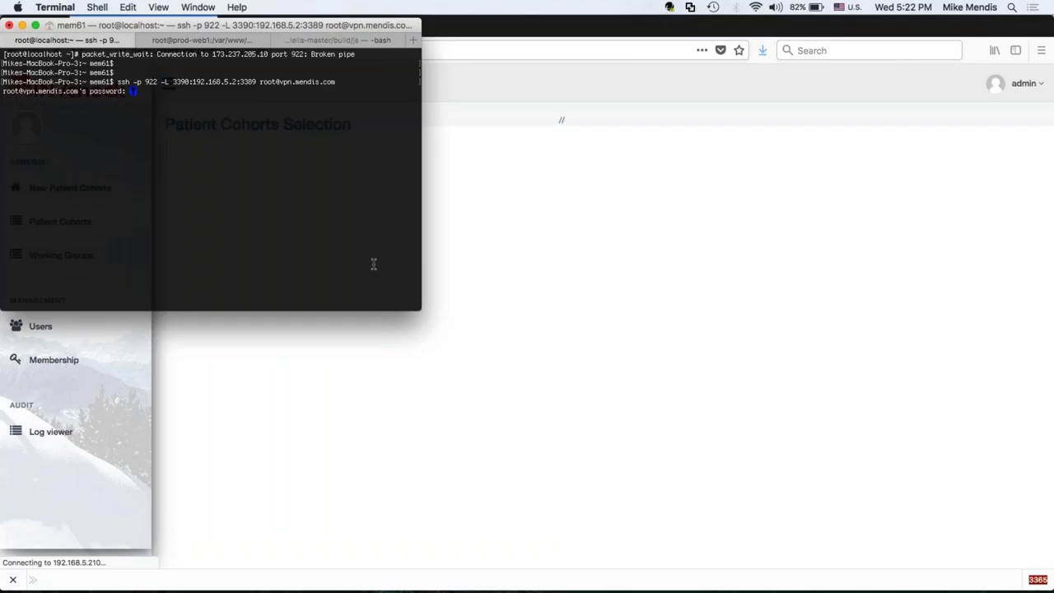
pyautogui.press('Return')
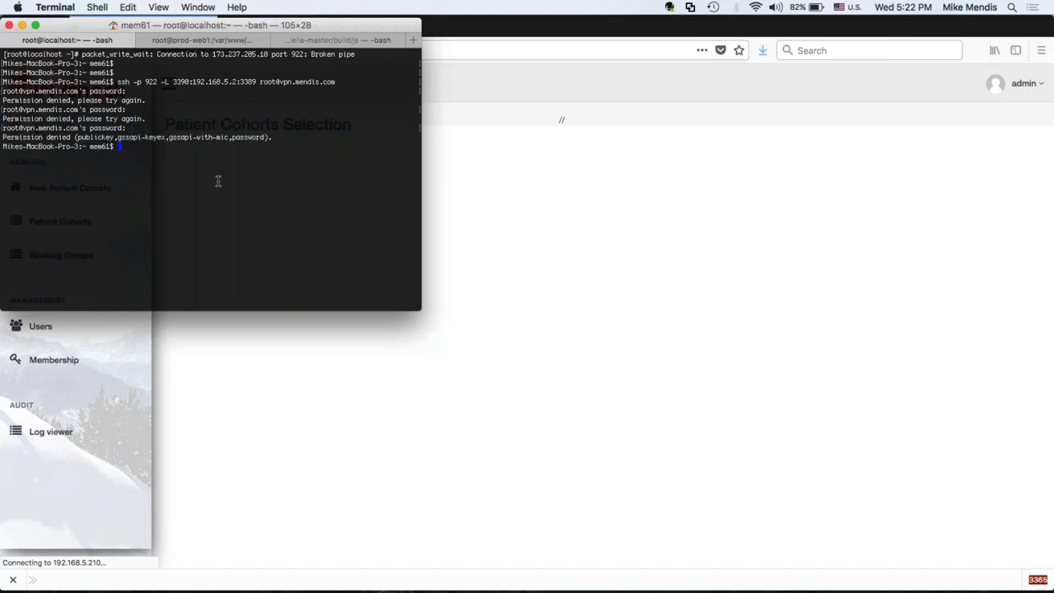
pyautogui.press('Up')
pyautogui.press('Return')
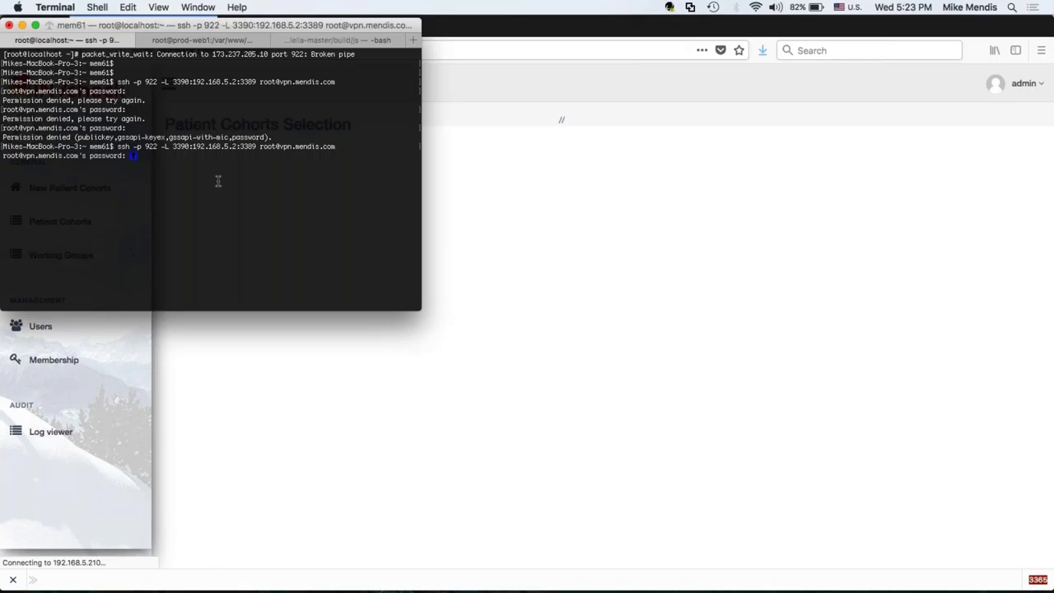
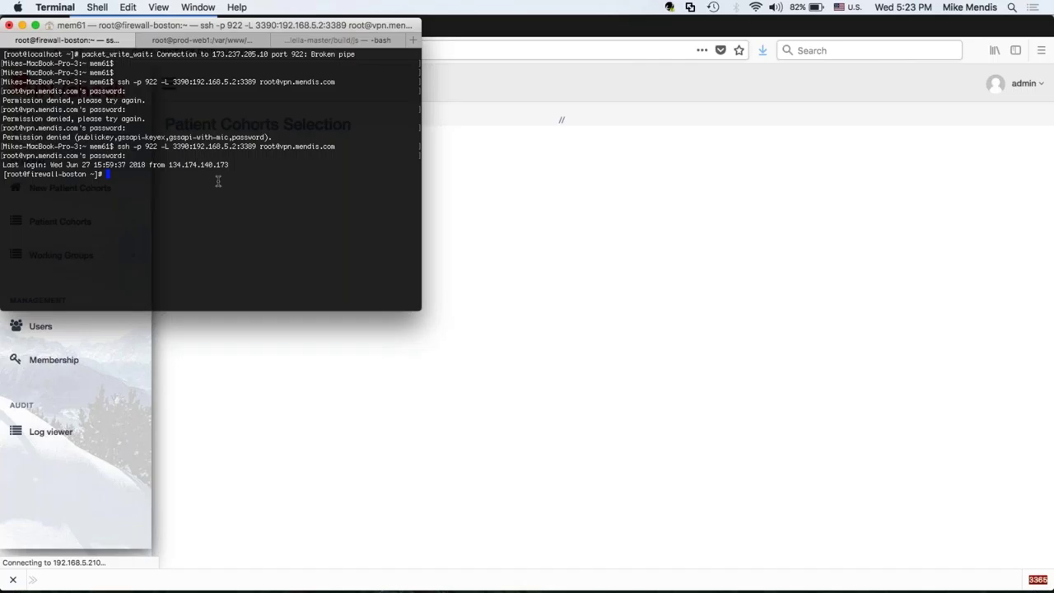
# Set aside the blank INVcheck page in Firefox and bring Chrome's new tab forward.
pyautogui.click(546, 303)
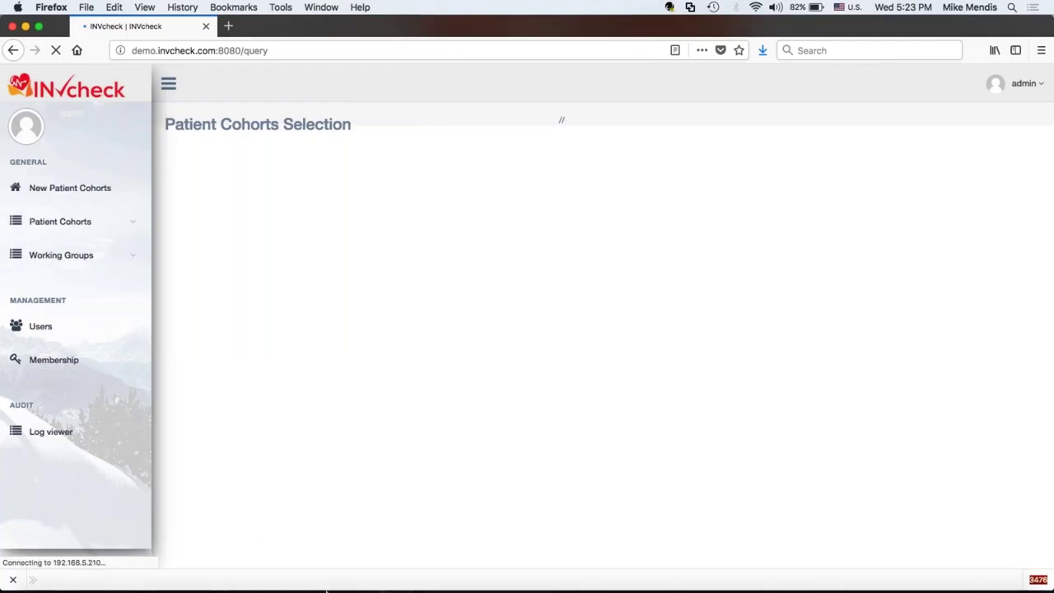
pyautogui.click(390, 48)
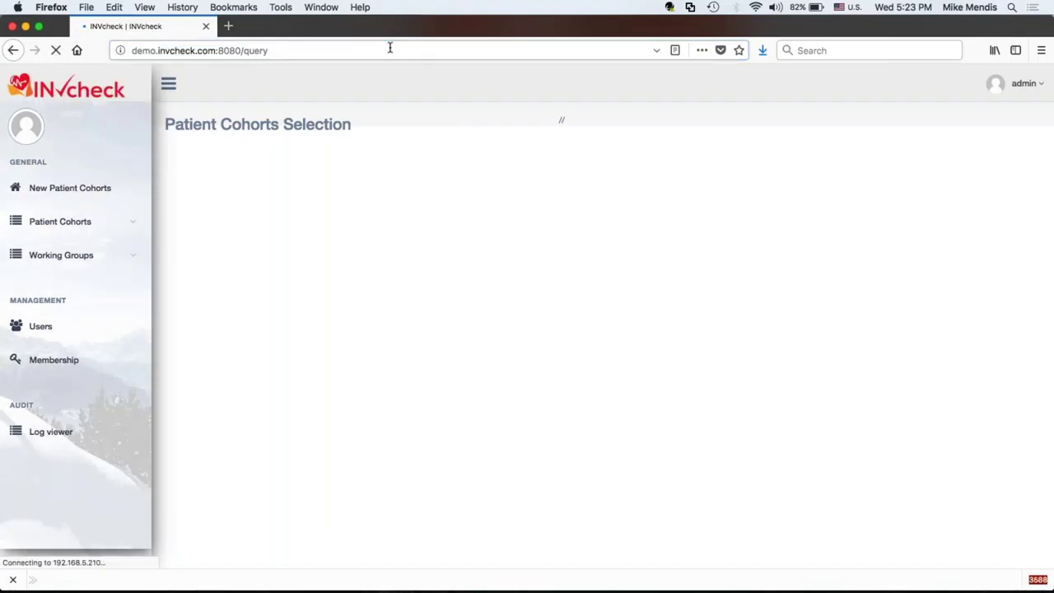
pyautogui.moveTo(305, 581)
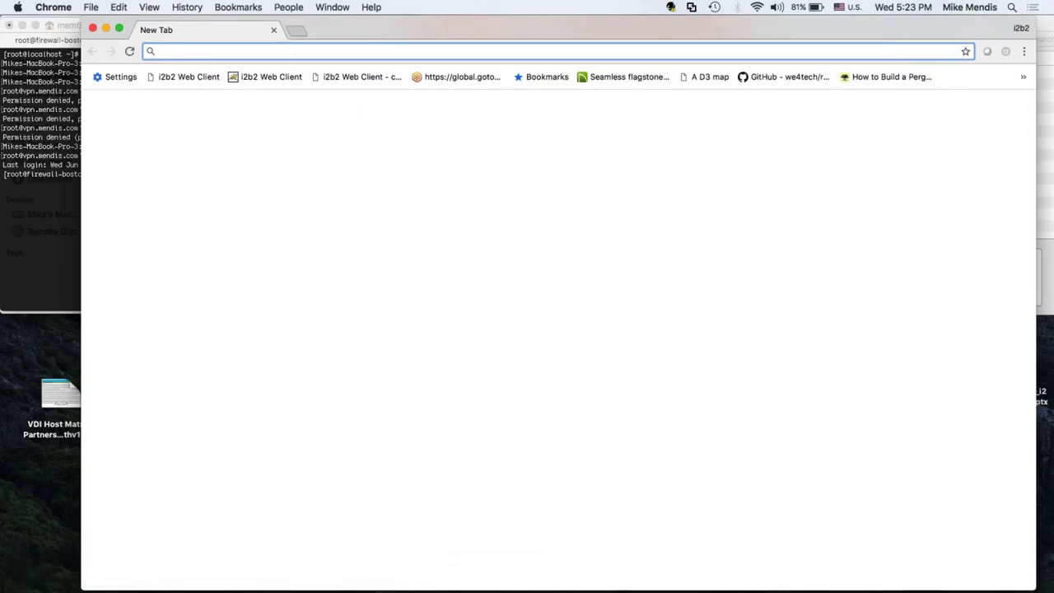
# Go to invcheck.com/beta in Chrome and open the Live Demo.
pyautogui.write('inv')
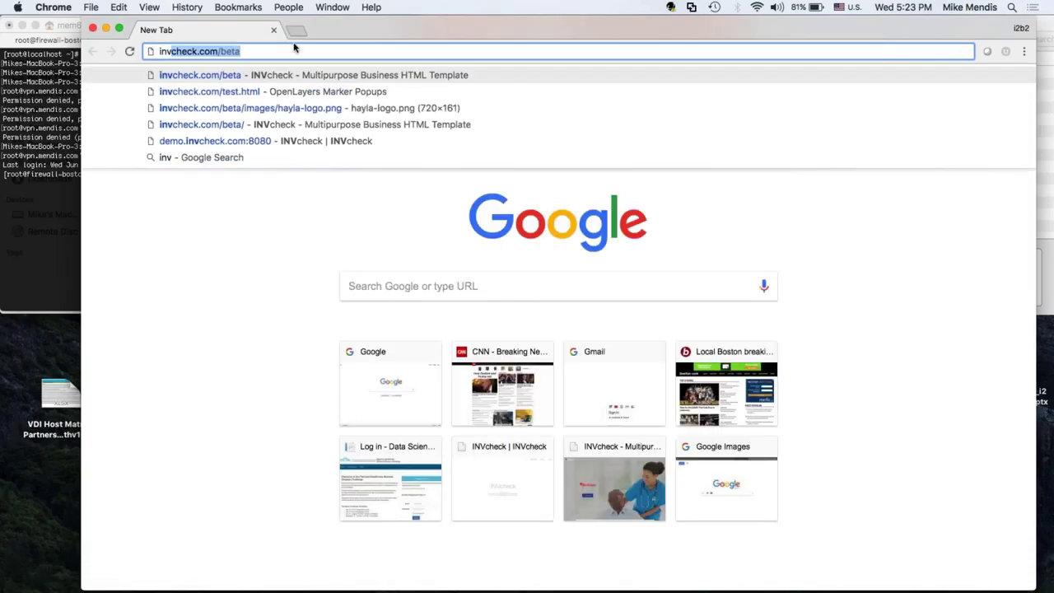
pyautogui.press('Return')
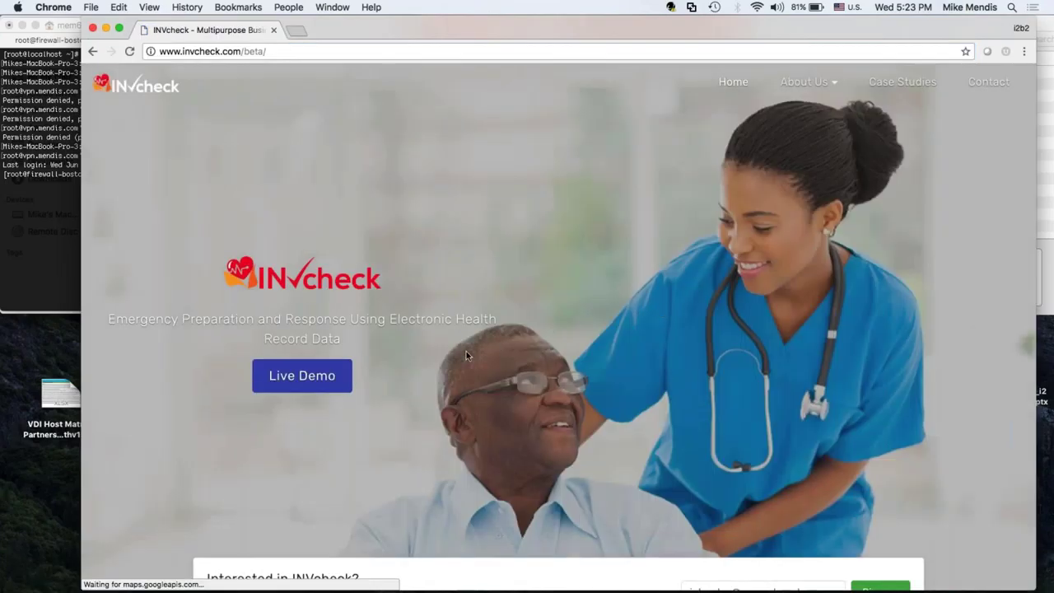
pyautogui.click(334, 376)
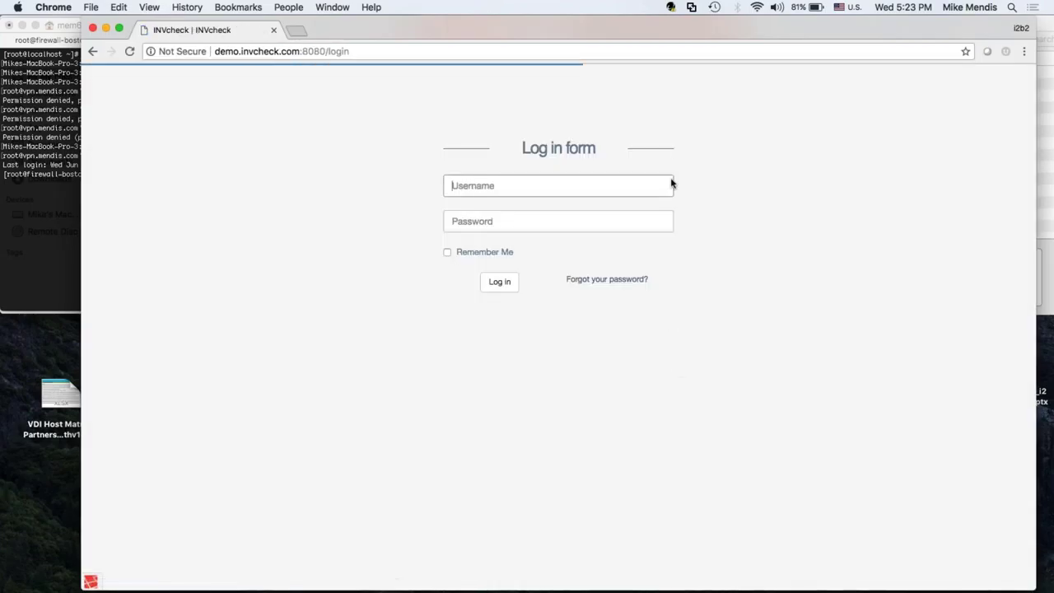
# Log in to the demo as admin with the account password and start a new patient cohort.
pyautogui.write('admin')
pyautogui.press('Down')
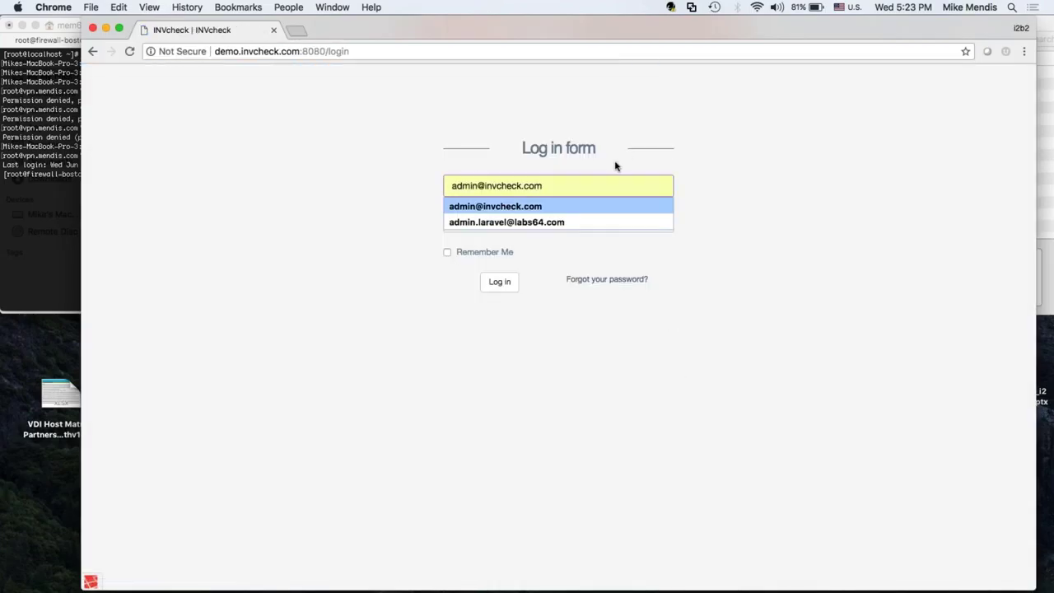
pyautogui.press('Tab')
pyautogui.write('admin')
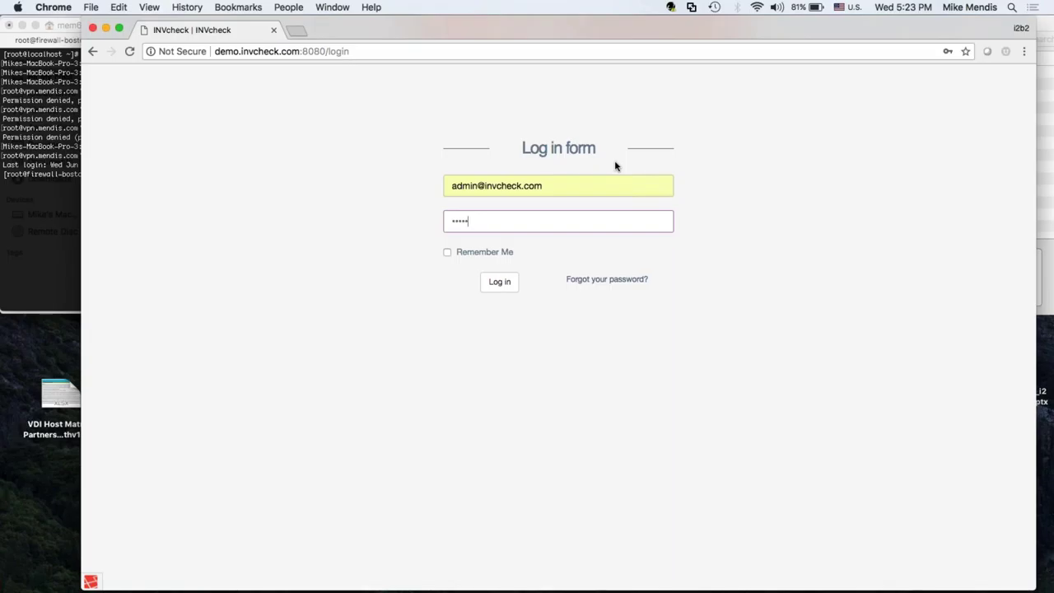
pyautogui.click(501, 289)
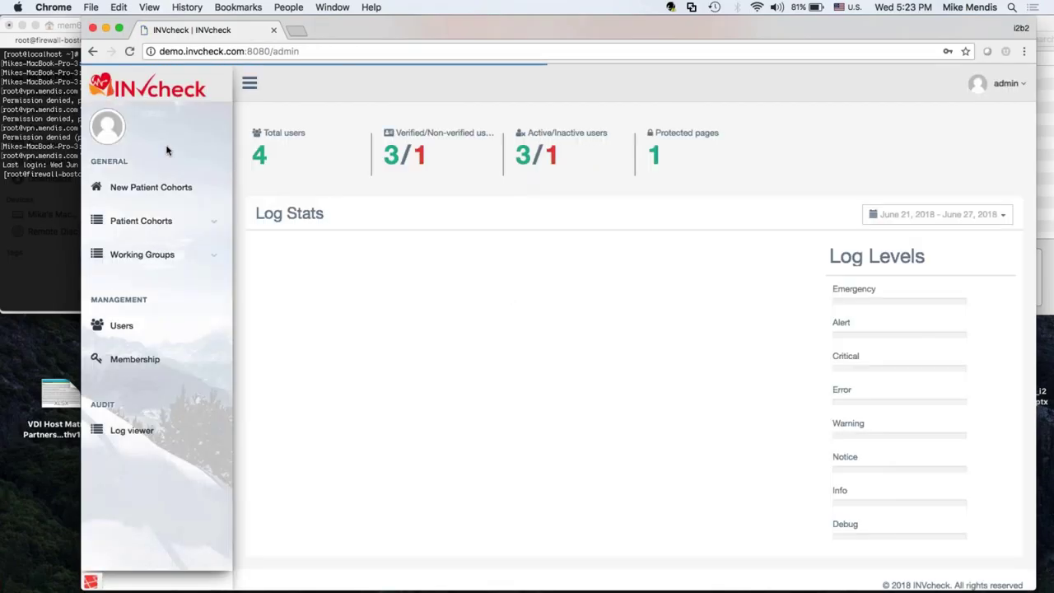
pyautogui.click(130, 195)
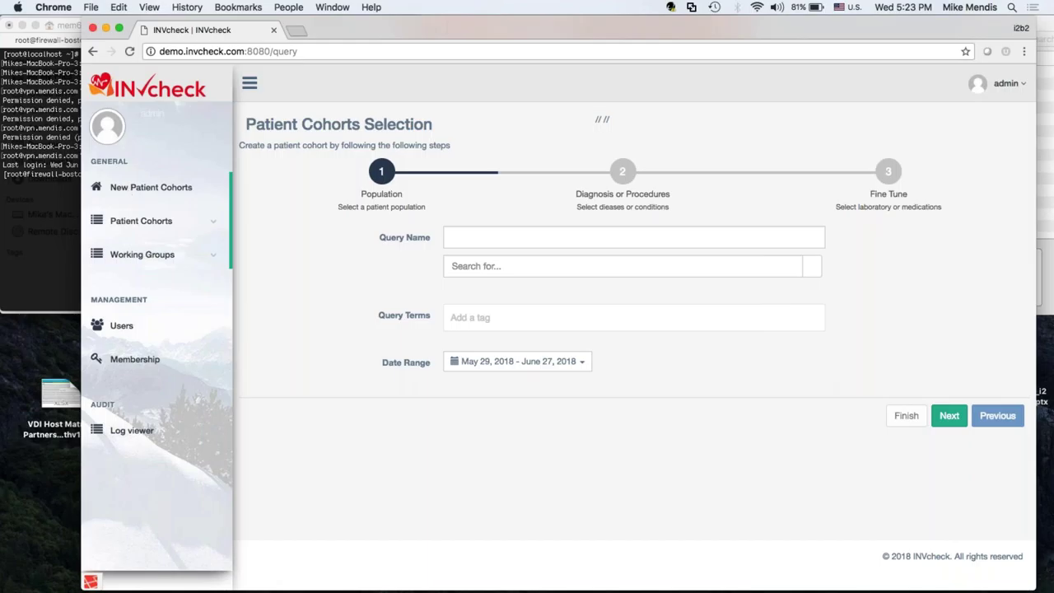
# Name the cohort query 'Chronic Kidney Diease (CKD)'.
pyautogui.click(535, 237)
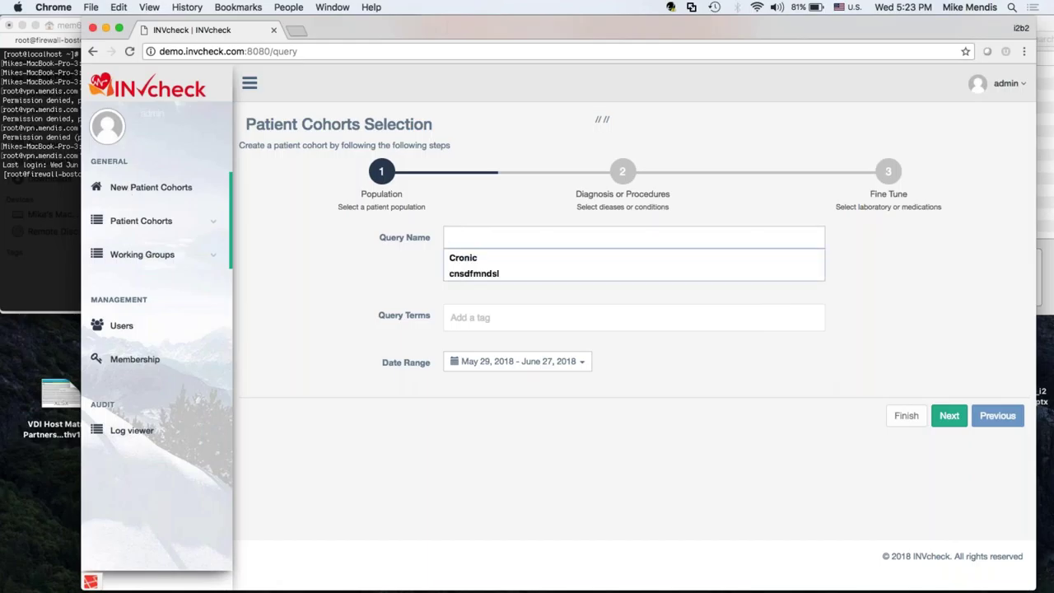
pyautogui.write('Chro')
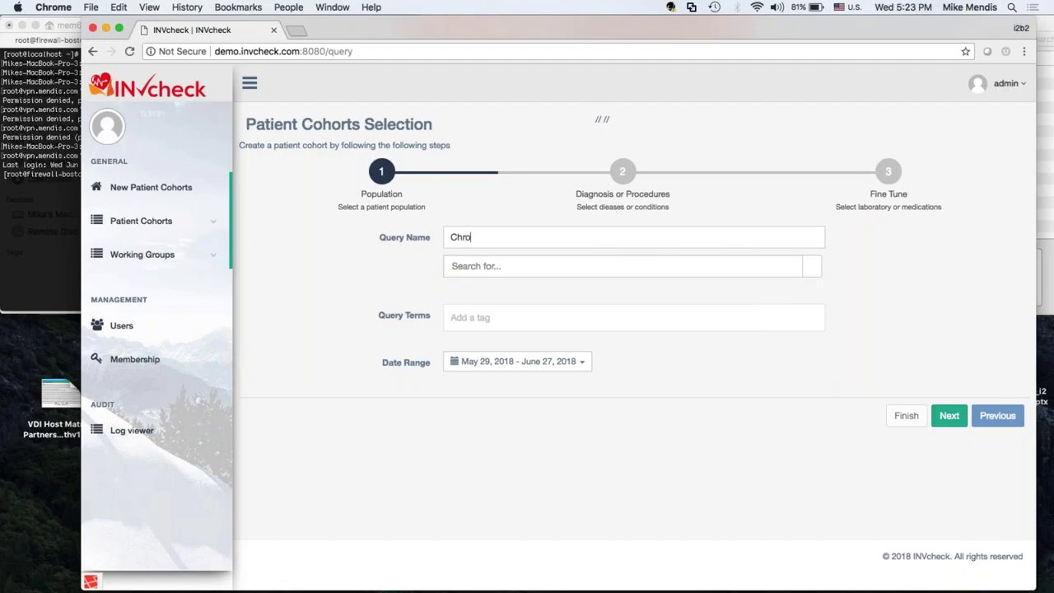
pyautogui.write('nic Kidney Diease (')
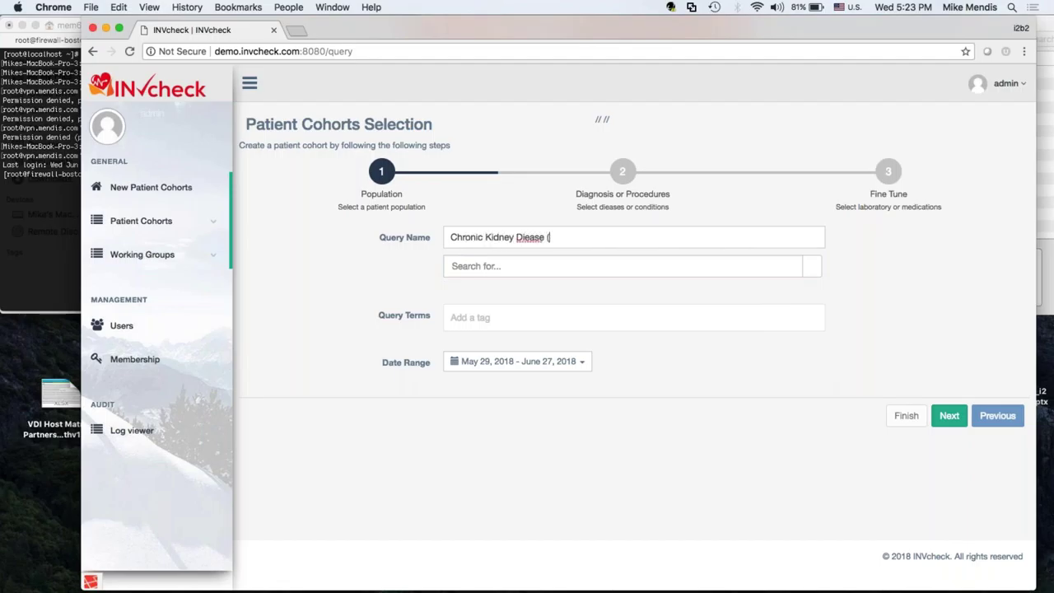
pyautogui.write('CKD)')
pyautogui.click(461, 266)
# Add then remove the Asian and Male population terms, and advance to Diagnosis or Procedures.
pyautogui.write('asi')
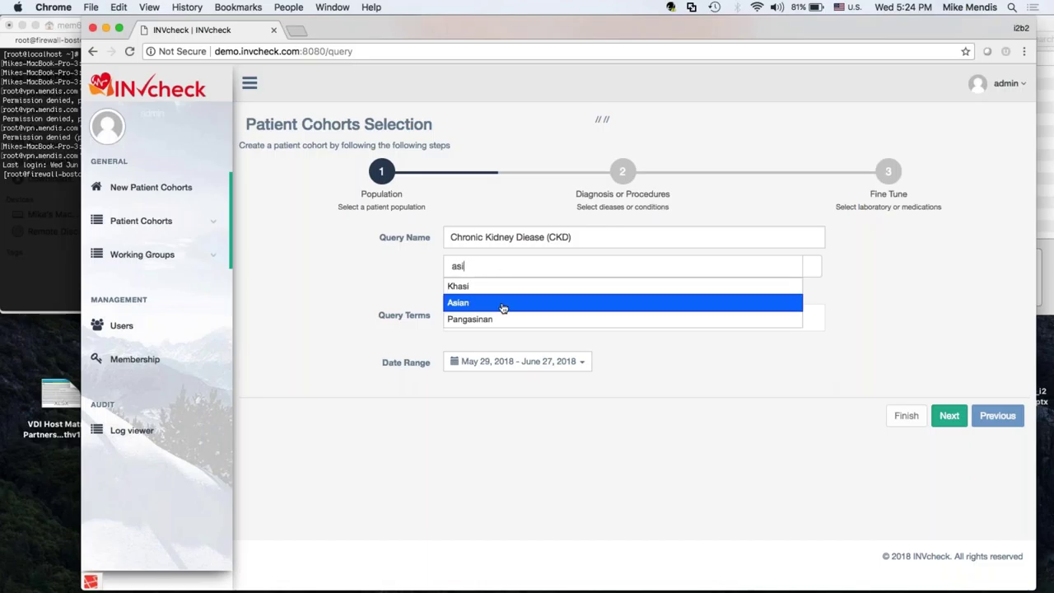
pyautogui.click(499, 306)
pyautogui.click(496, 269)
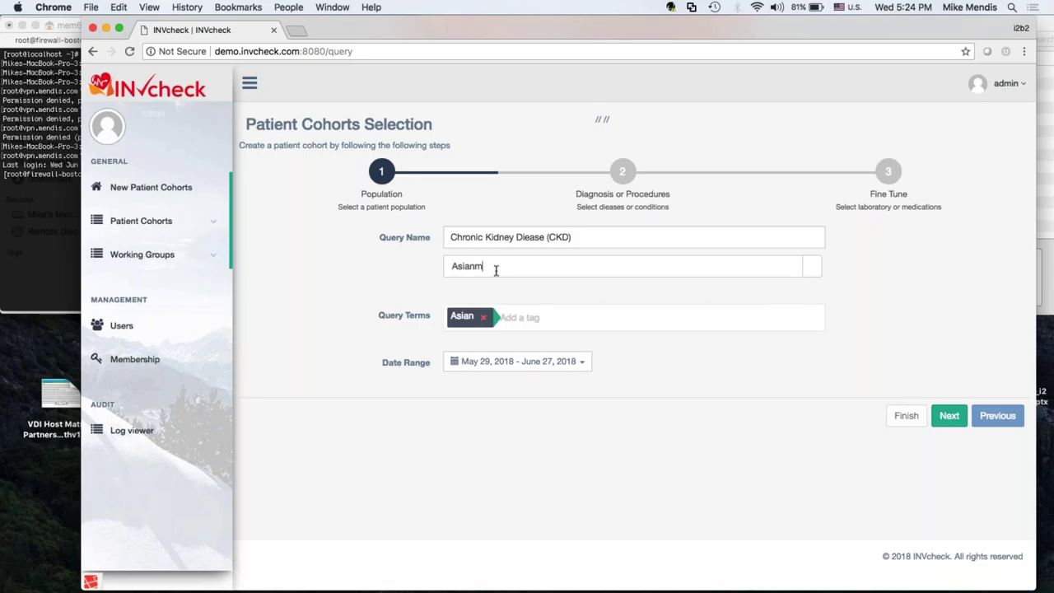
pyautogui.press('BackSpace')
pyautogui.press('BackSpace')
pyautogui.press('BackSpace')
pyautogui.press('BackSpace')
pyautogui.press('BackSpace')
pyautogui.write('male')
pyautogui.click(483, 285)
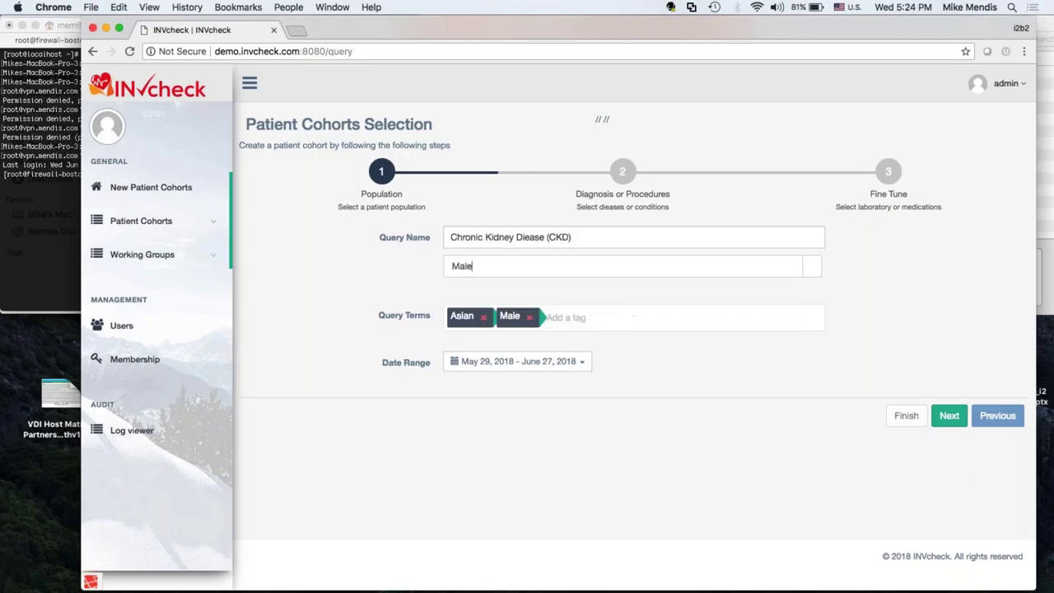
pyautogui.click(530, 317)
pyautogui.click(483, 318)
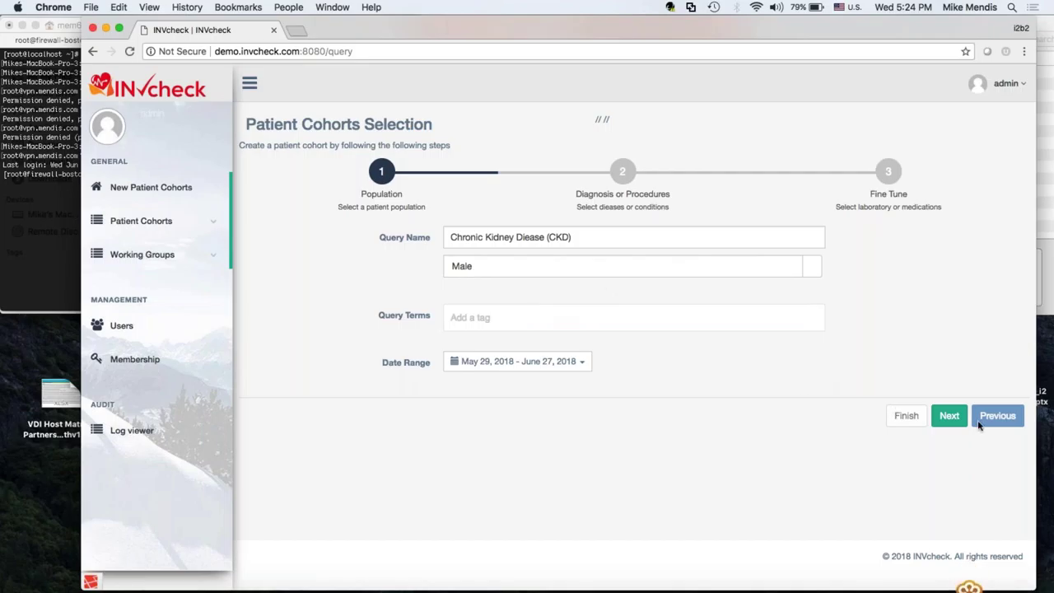
pyautogui.click(949, 416)
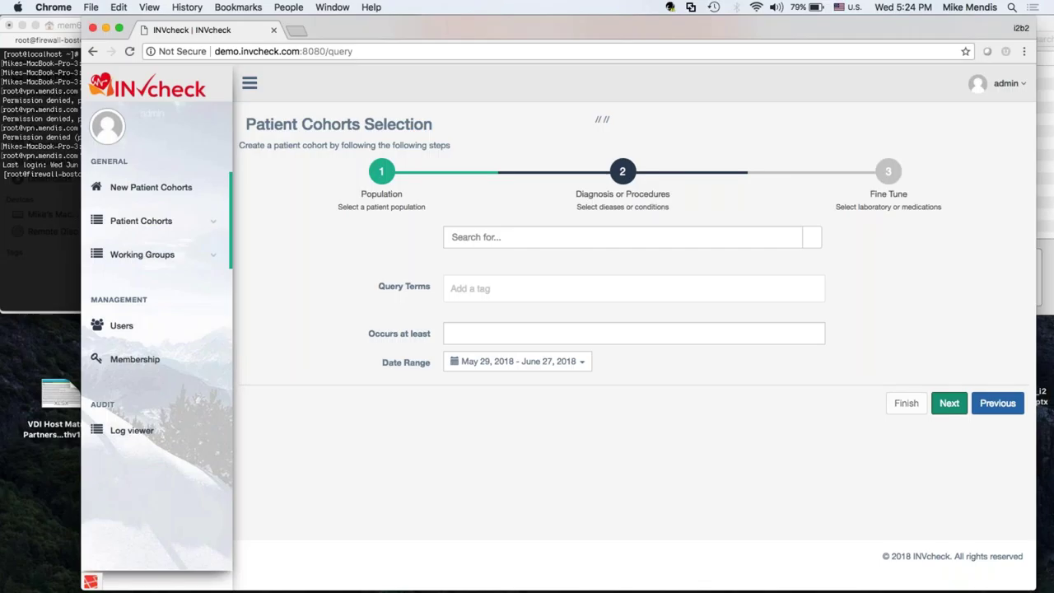
# Add Chronic kidney disease (CKD), ICD10:N18, as the diagnosis query term.
pyautogui.click(602, 236)
pyautogui.write('icd10;n18')
pyautogui.press('BackSpace')
pyautogui.press('BackSpace')
pyautogui.press('BackSpace')
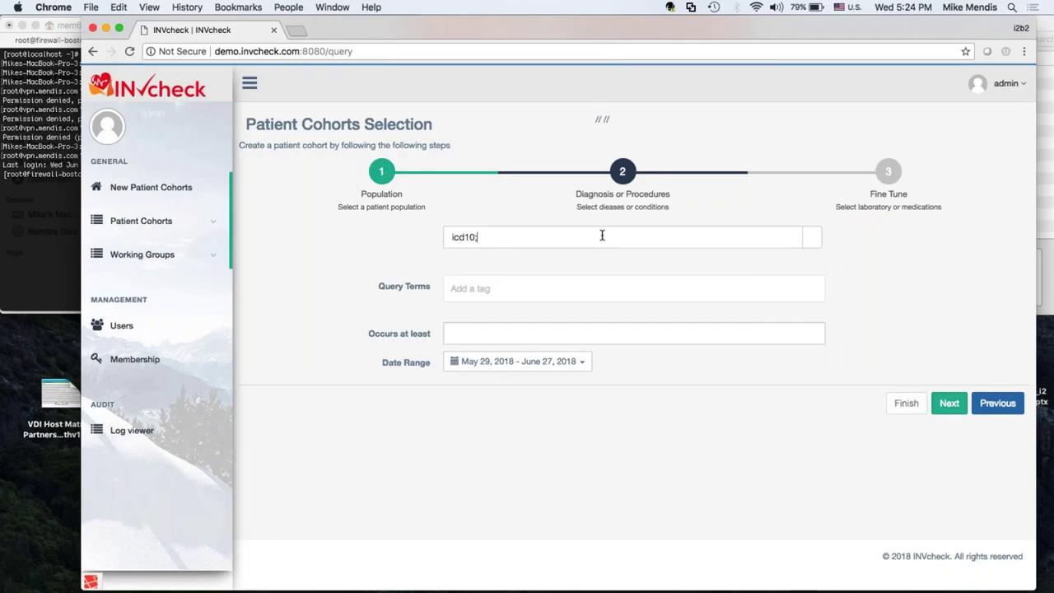
pyautogui.write('8')
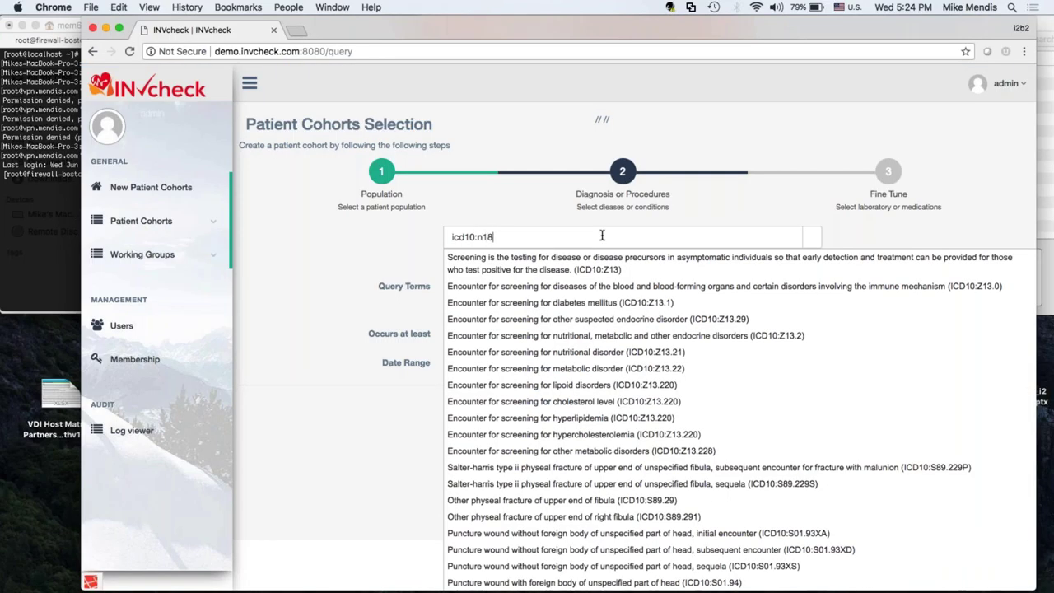
pyautogui.press('Down')
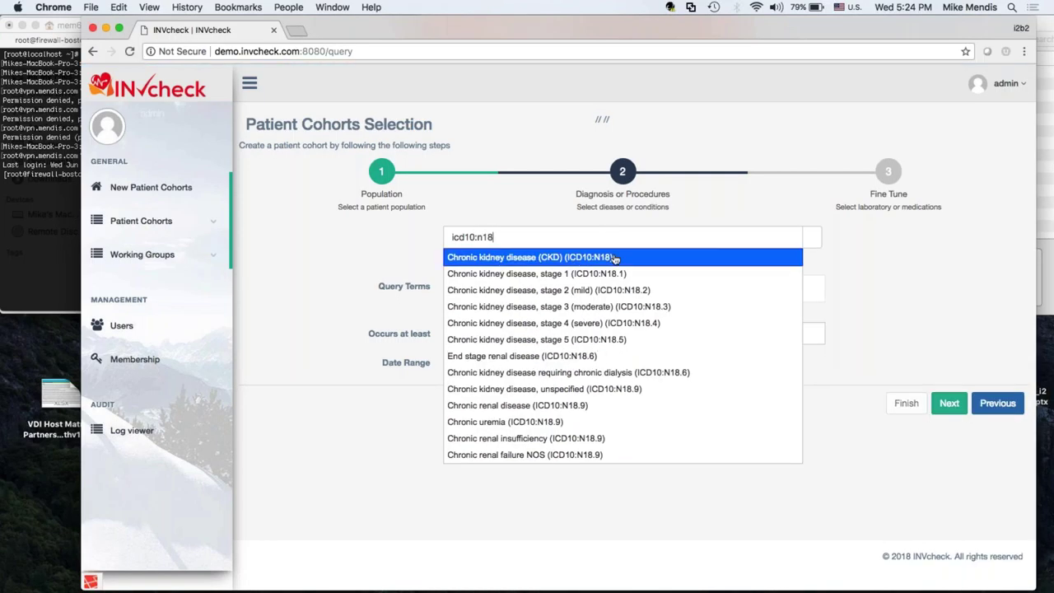
pyautogui.click(581, 260)
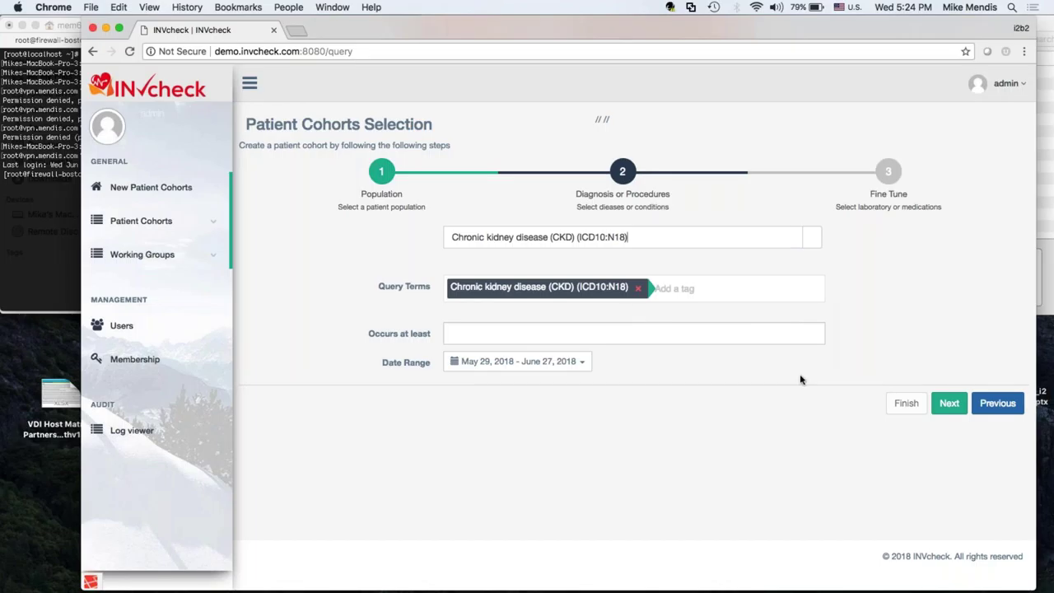
# Finish the query wizard and dismiss the 206-patient confirmation.
pyautogui.click(949, 403)
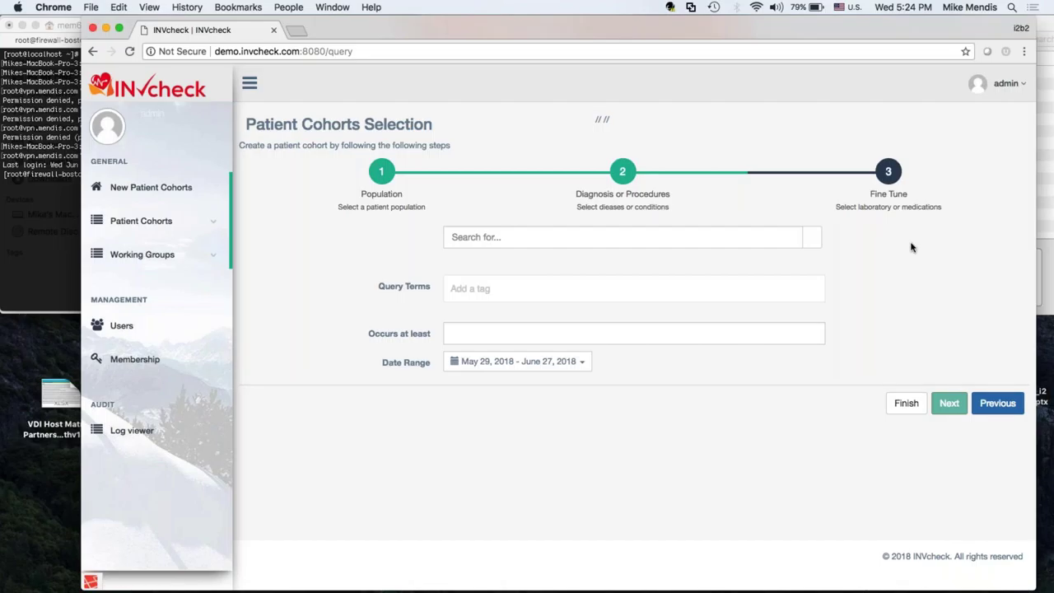
pyautogui.click(908, 412)
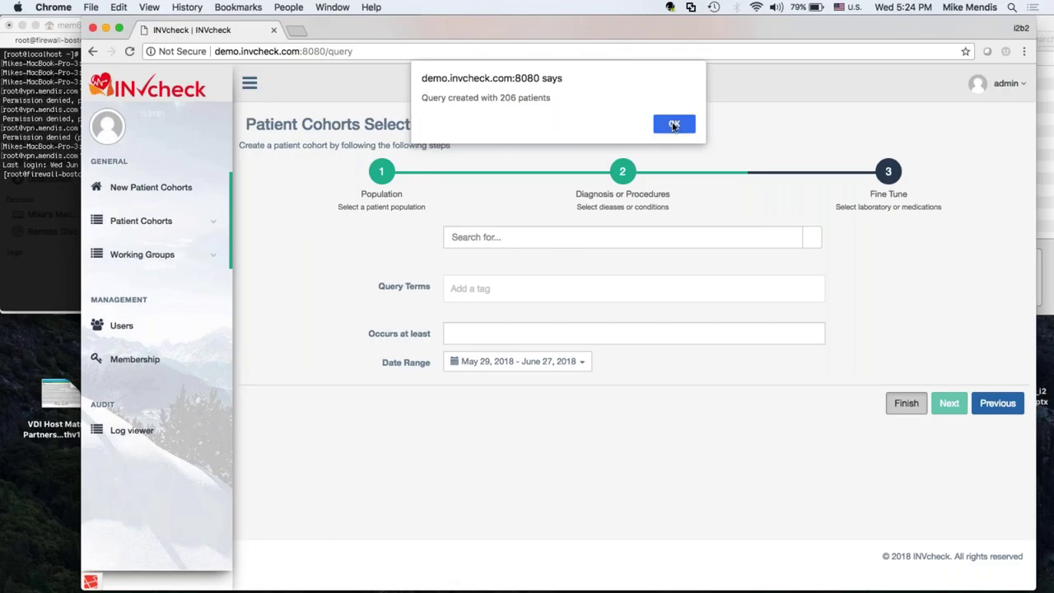
pyautogui.click(674, 123)
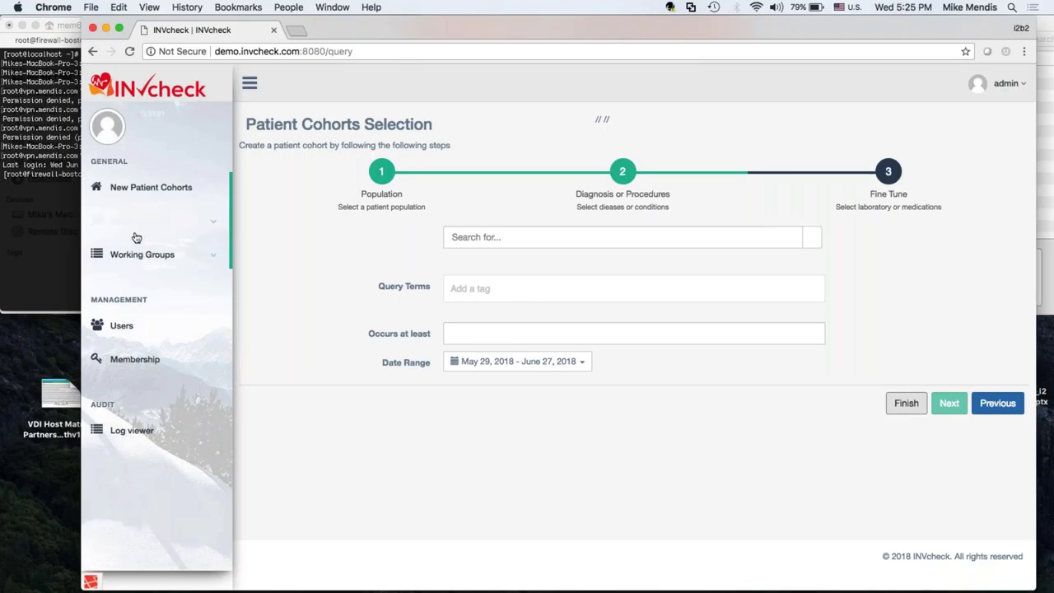
# Open the Chronic kidney disease (CKD) cohort, fit Puerto Rico and Culebra on the map, and list the 35-patient group's drivers.
pyautogui.click(188, 231)
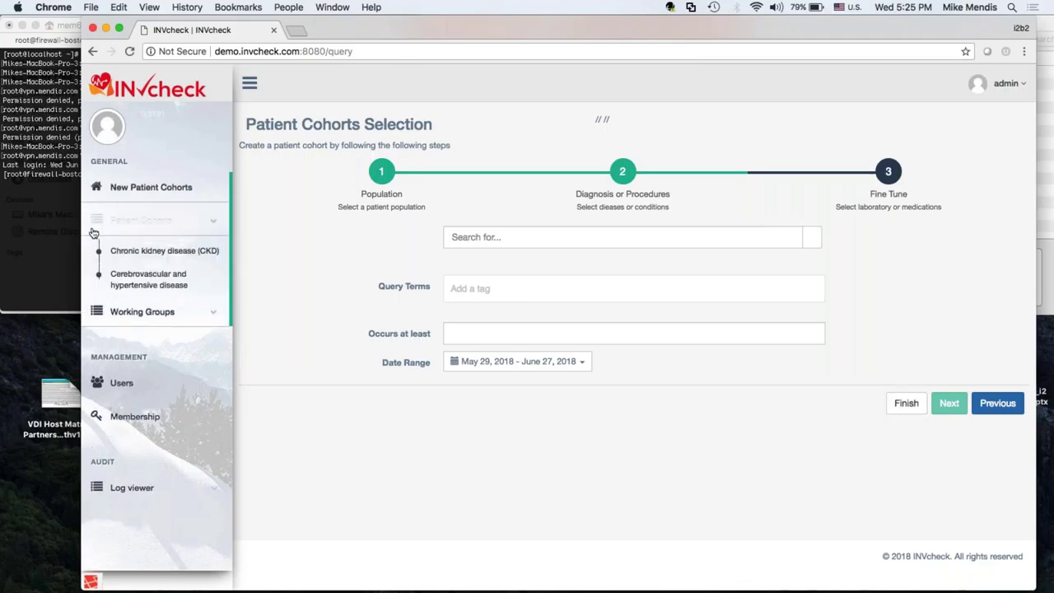
pyautogui.click(172, 255)
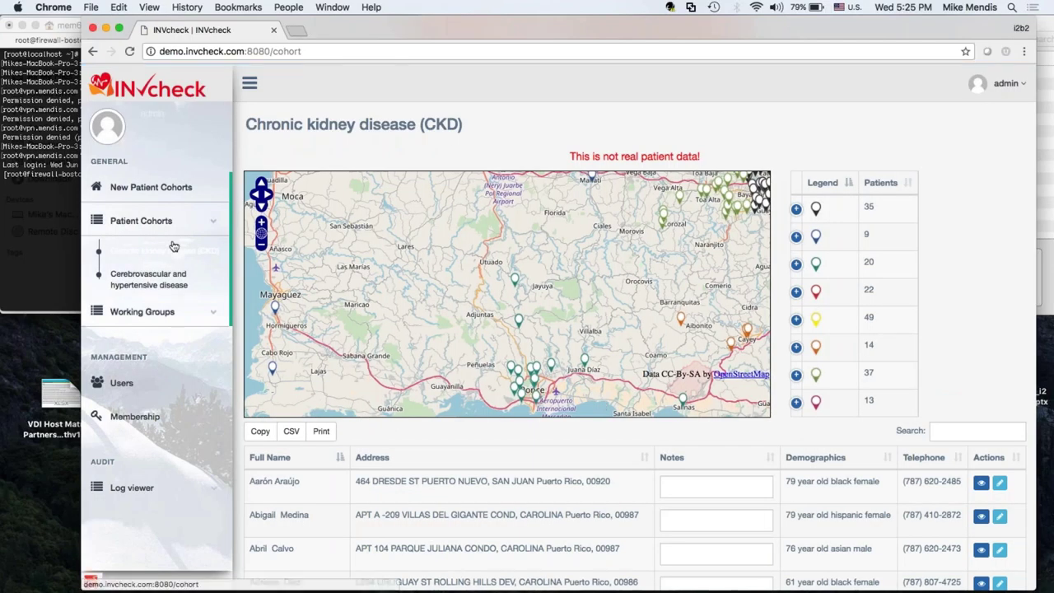
pyautogui.click(260, 245)
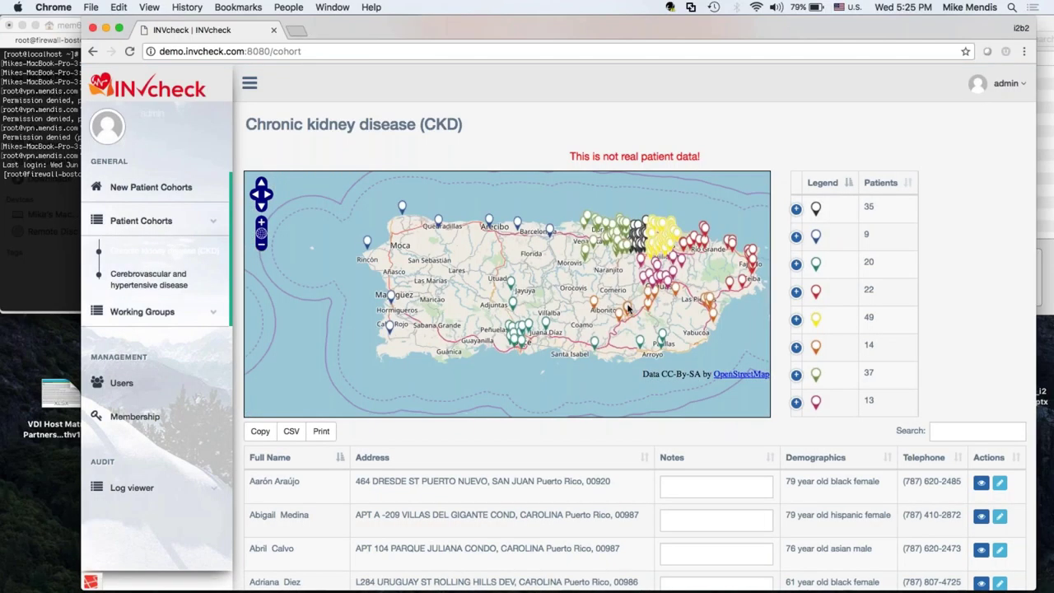
pyautogui.moveTo(594, 239); pyautogui.dragTo(517, 272)
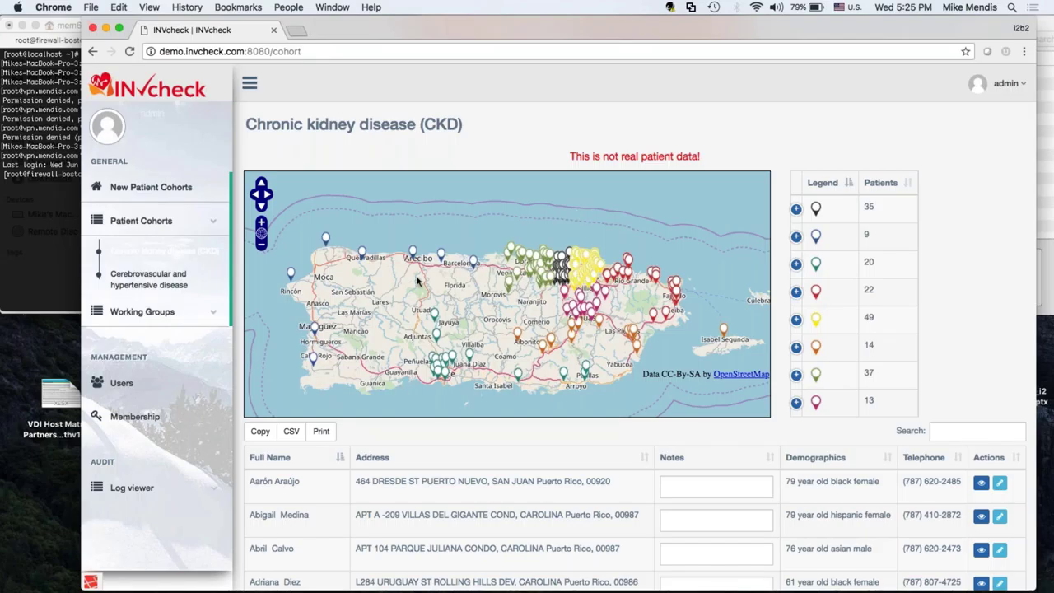
pyautogui.click(796, 210)
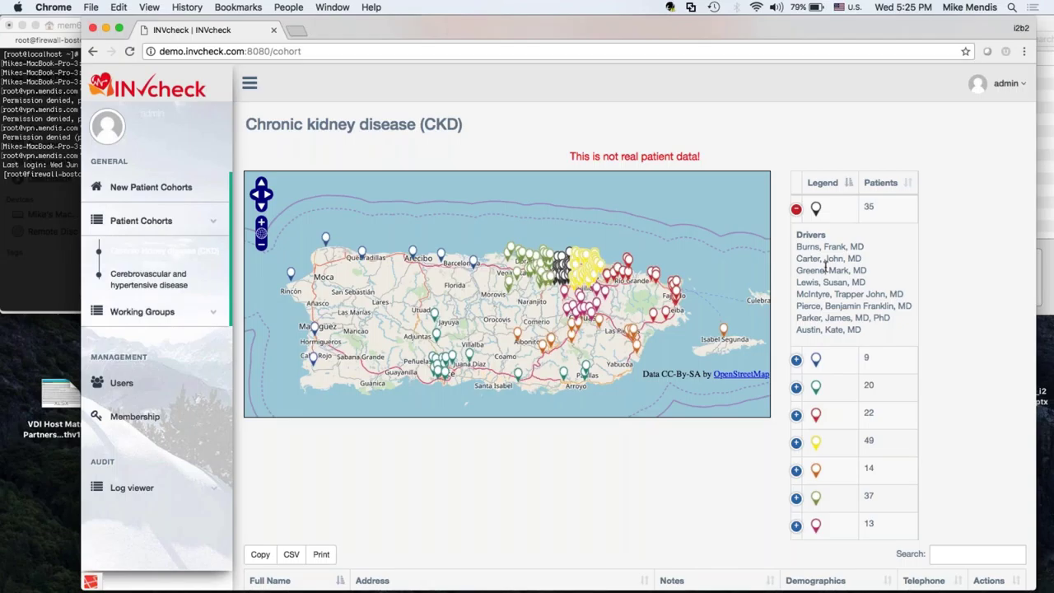
# Zoom into San Juan, centre on Río Piedras, and show the yellow car marker's driver.
pyautogui.scroll(3, 508, 294)
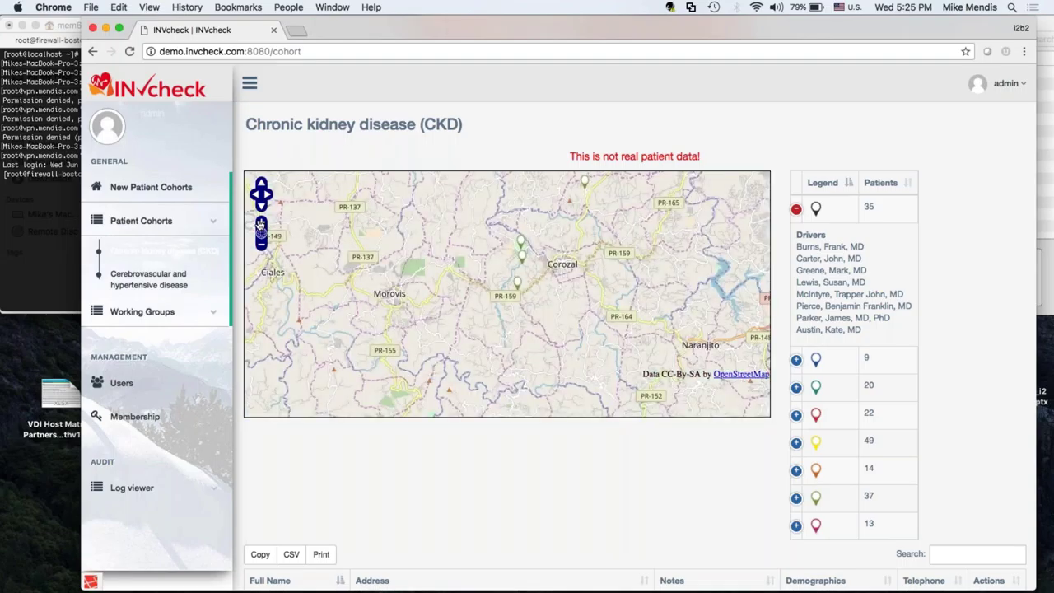
pyautogui.moveTo(593, 238); pyautogui.dragTo(343, 443)
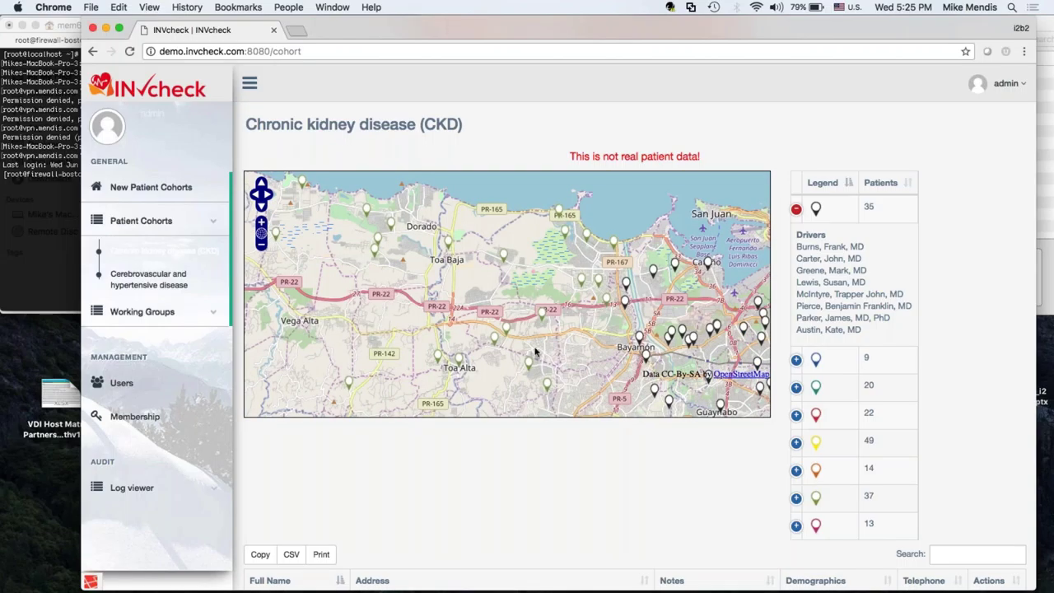
pyautogui.moveTo(401, 265); pyautogui.dragTo(401, 288)
pyautogui.moveTo(625, 297); pyautogui.dragTo(562, 279)
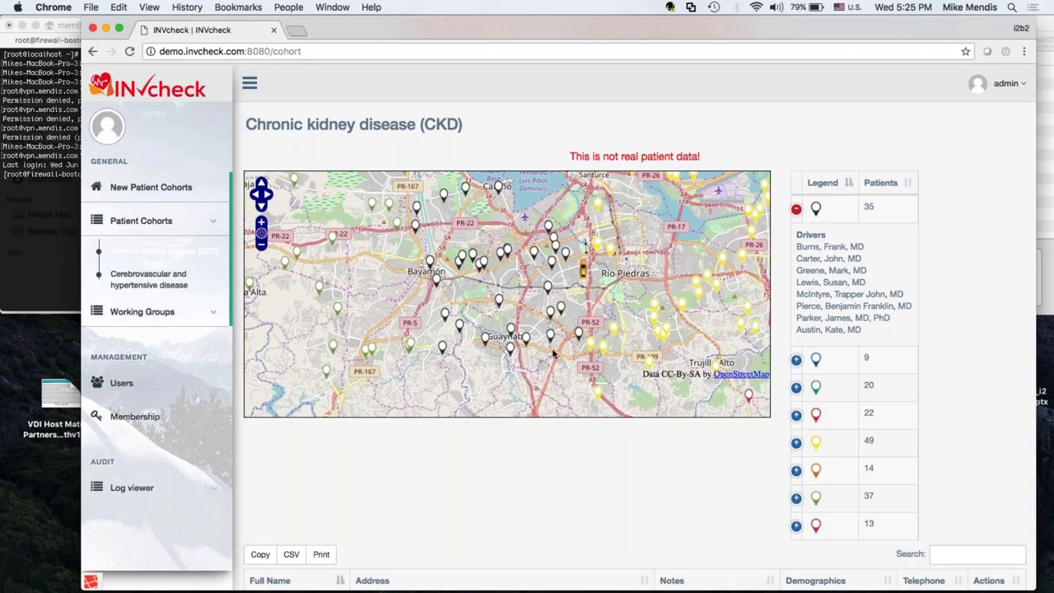
pyautogui.click(582, 271)
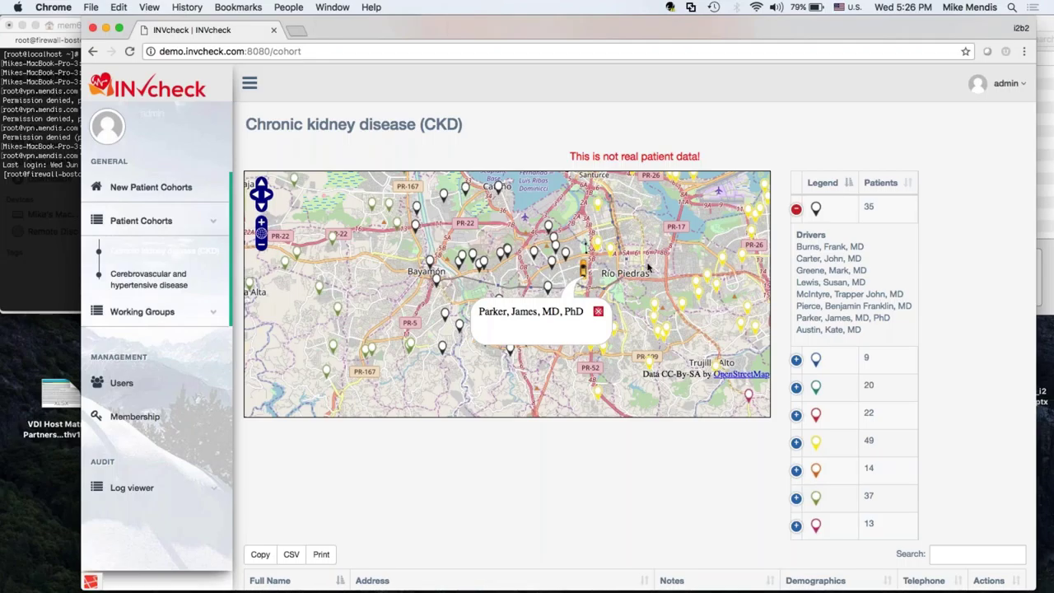
# Collapse the first legend group and begin a note for the first patient in the 206-entry table.
pyautogui.click(796, 209)
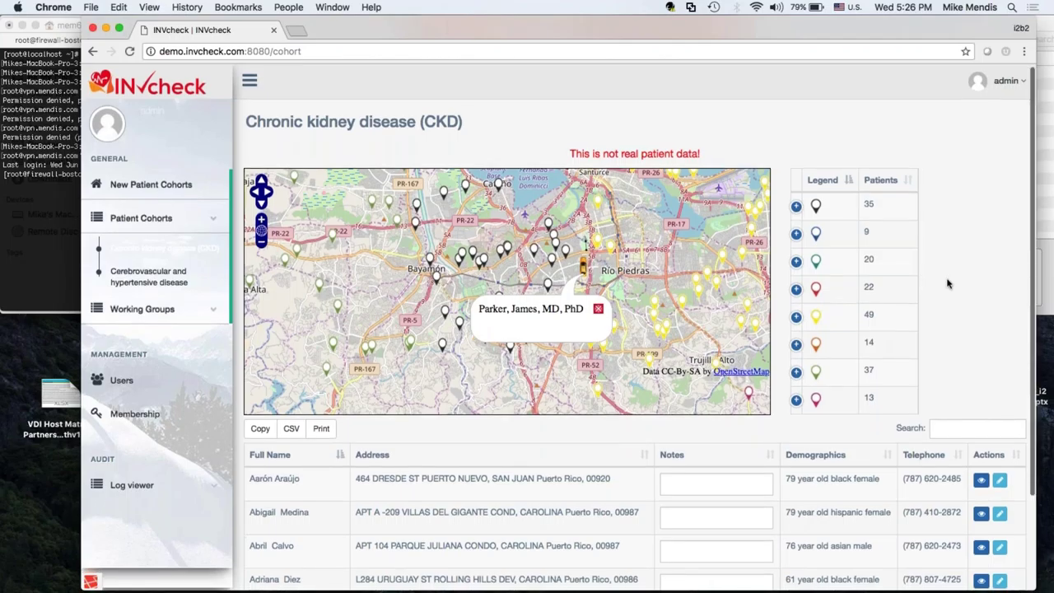
pyautogui.scroll(-3, 947, 283)
pyautogui.click(703, 369)
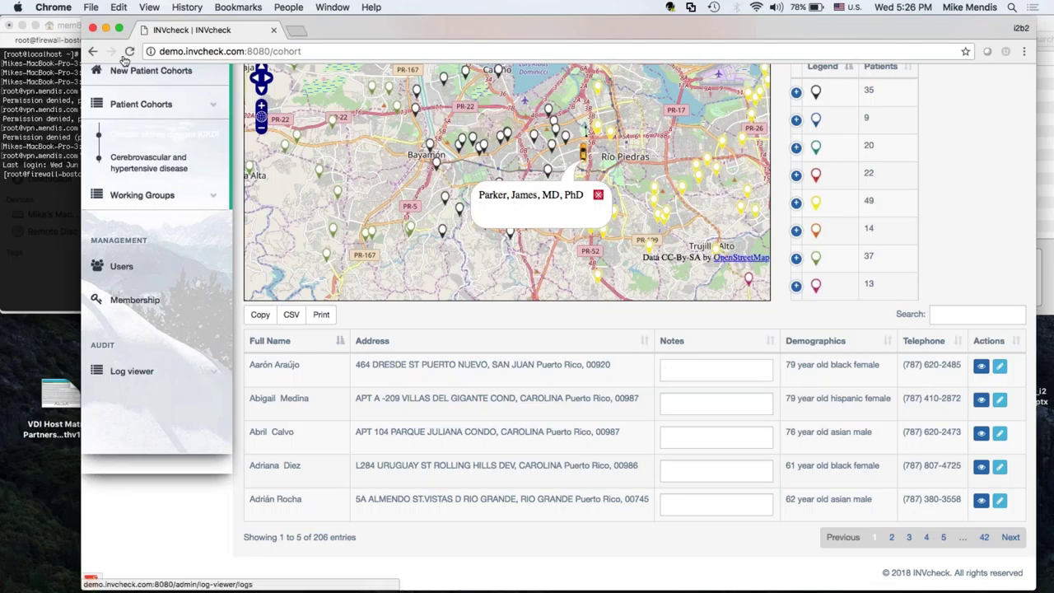
# Run ssh 192.168.5.210 from the firewall-boston host in Terminal.
pyautogui.moveTo(65, 27); pyautogui.dragTo(139, 39)
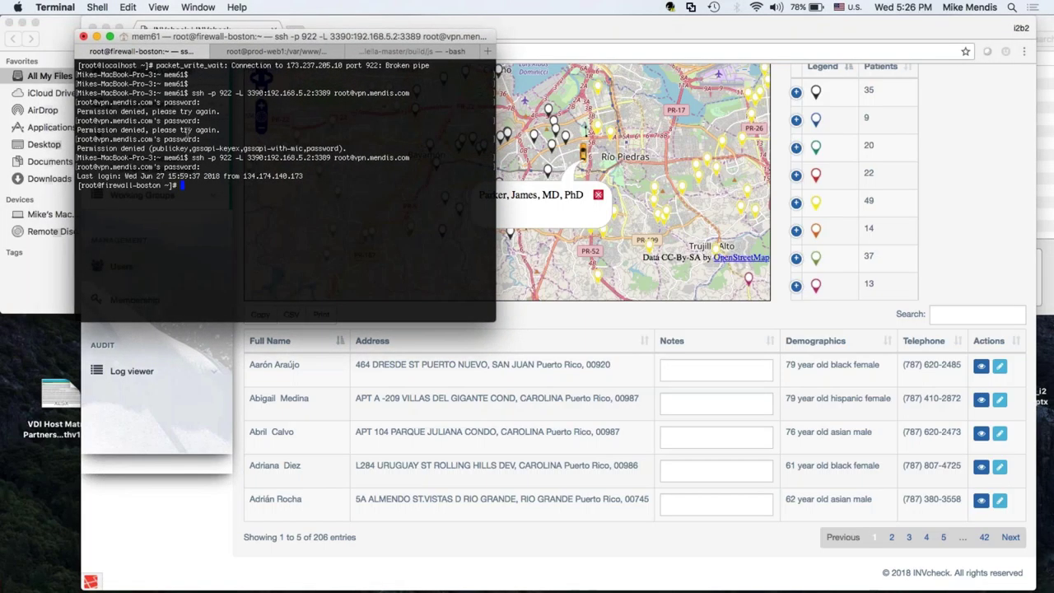
pyautogui.write('ssh 192.168.5.210')
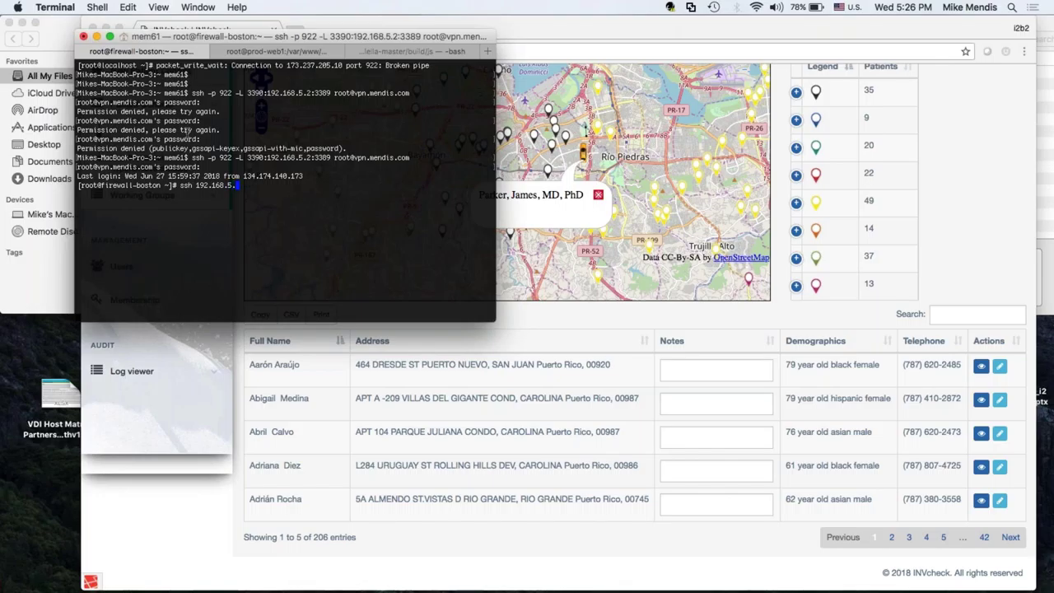
pyautogui.press('Return')
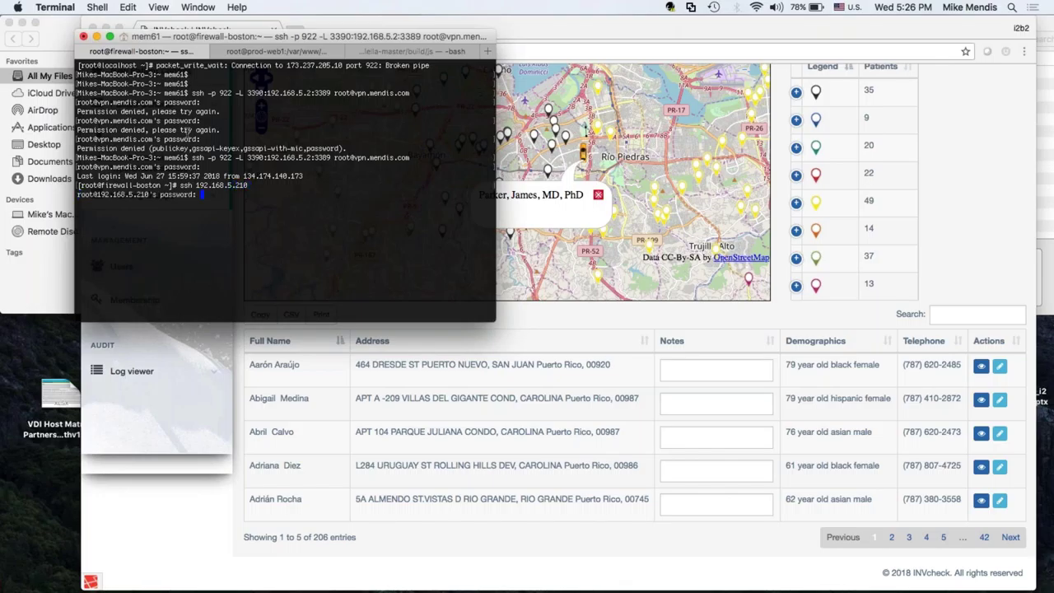
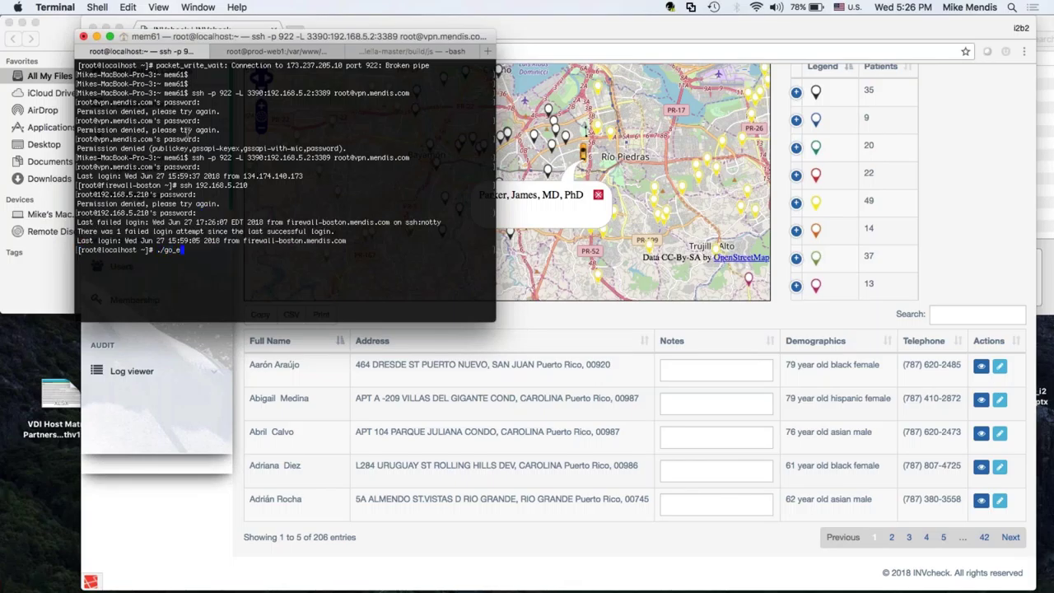
# Run the go_es.sh script in Terminal, then bring the INVcheck Chrome window back to front.
pyautogui.press('Tab')
pyautogui.press('Return')
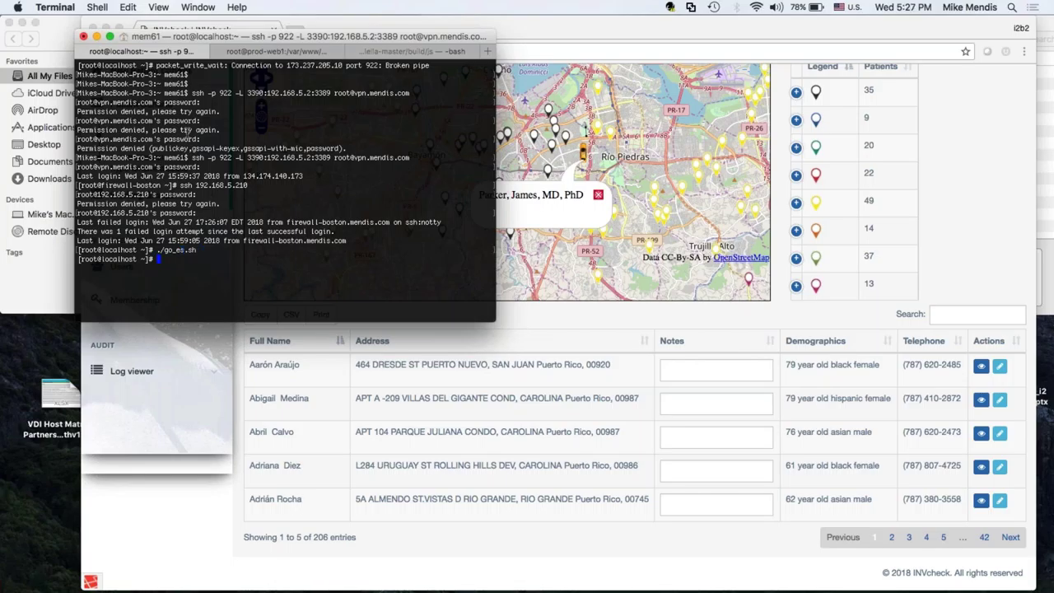
pyautogui.click(958, 158)
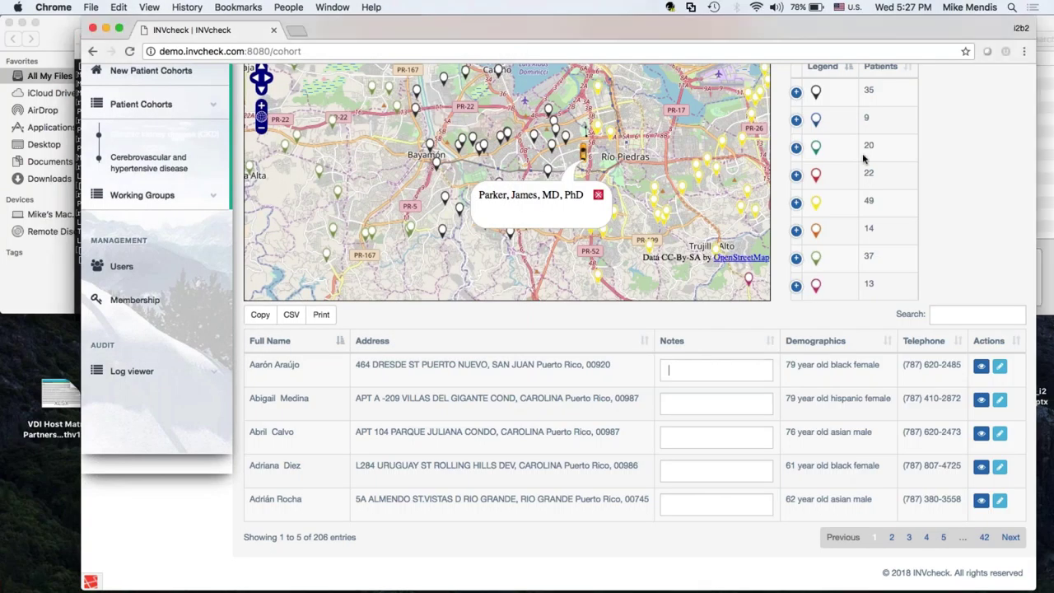
# Reload the INVcheck page so the interface appears in Spanish.
pyautogui.click(284, 52)
pyautogui.press('Left')
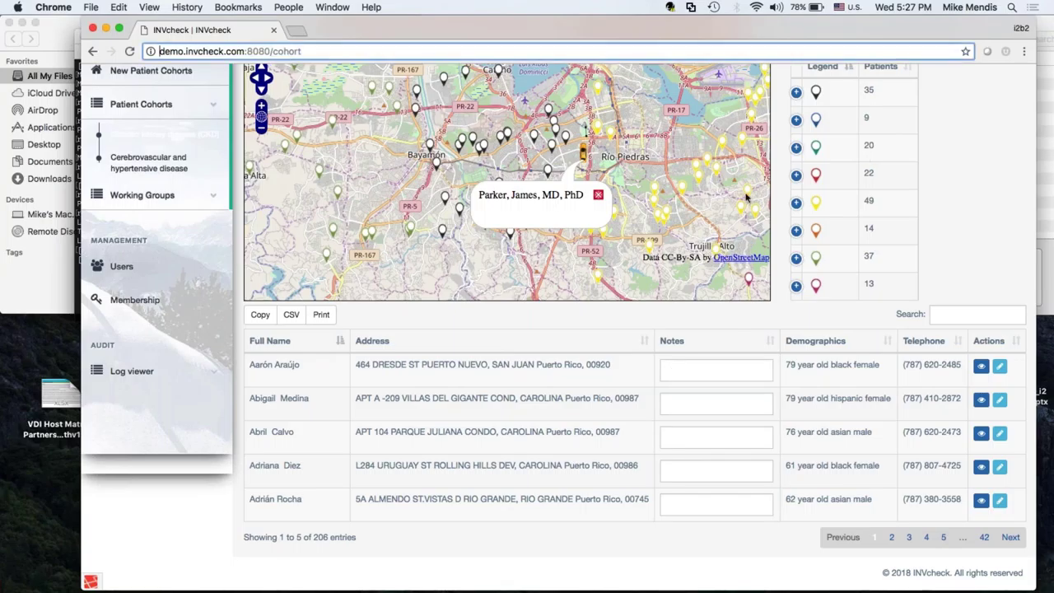
pyautogui.scroll(3, 284, 177)
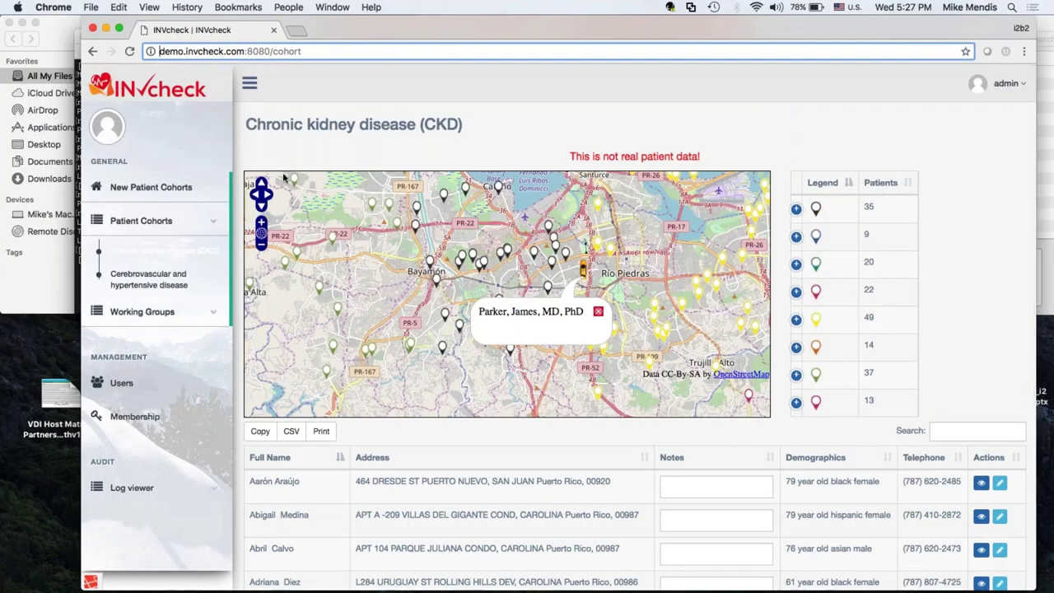
# Start a New Patient Cohort, advance the wizard to step 2, and enter icd10:n18.
pyautogui.click(135, 194)
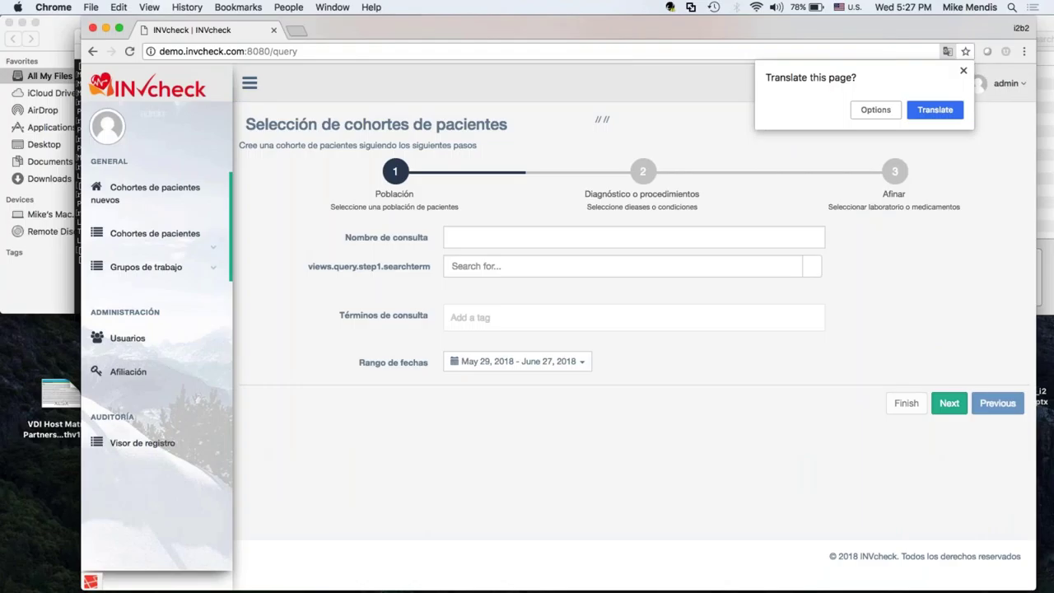
pyautogui.click(505, 240)
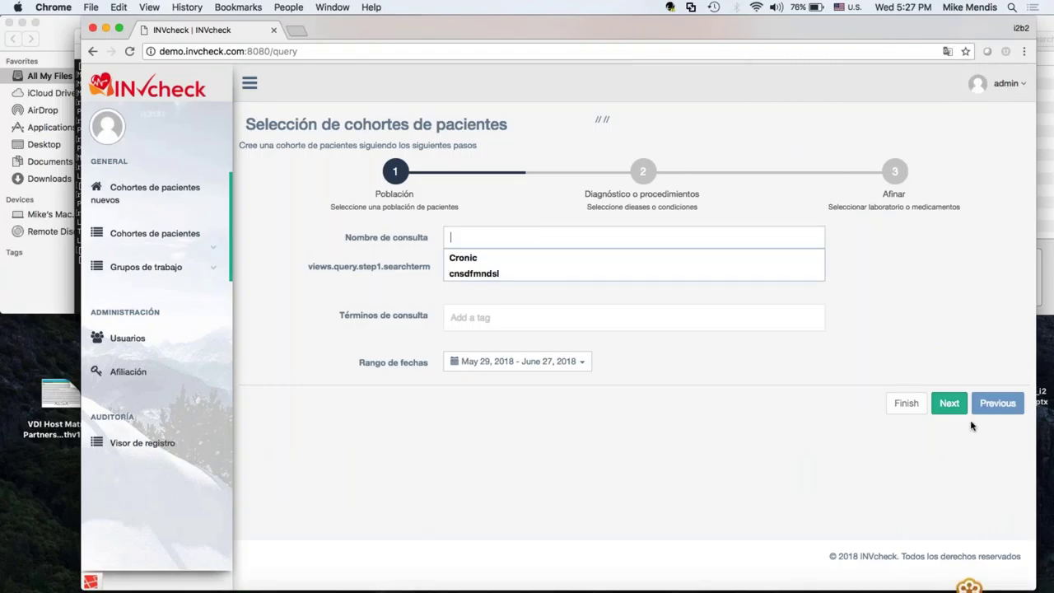
pyautogui.click(949, 403)
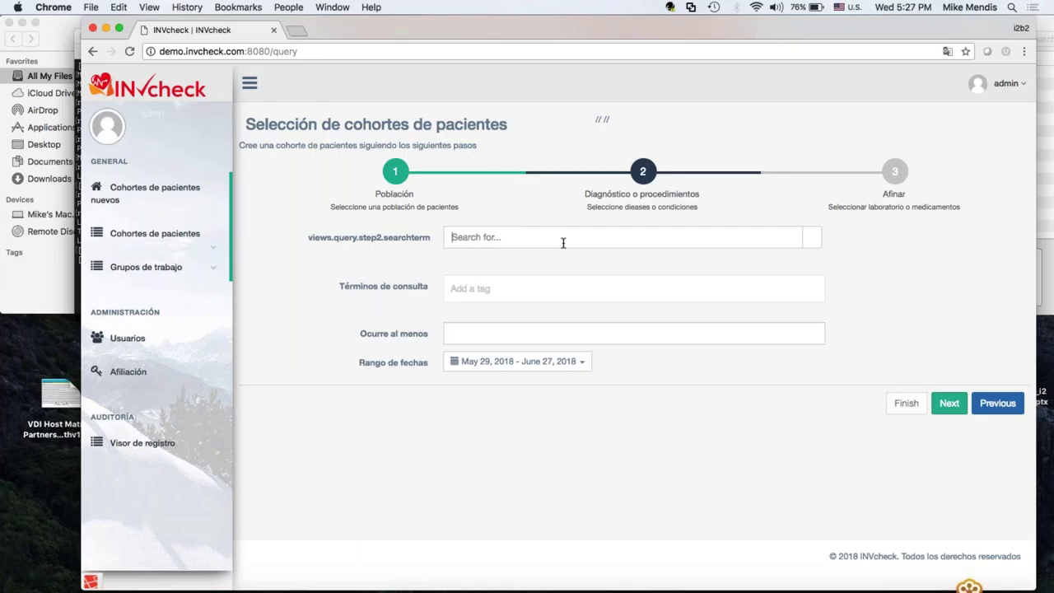
pyautogui.write('icd10:n18')
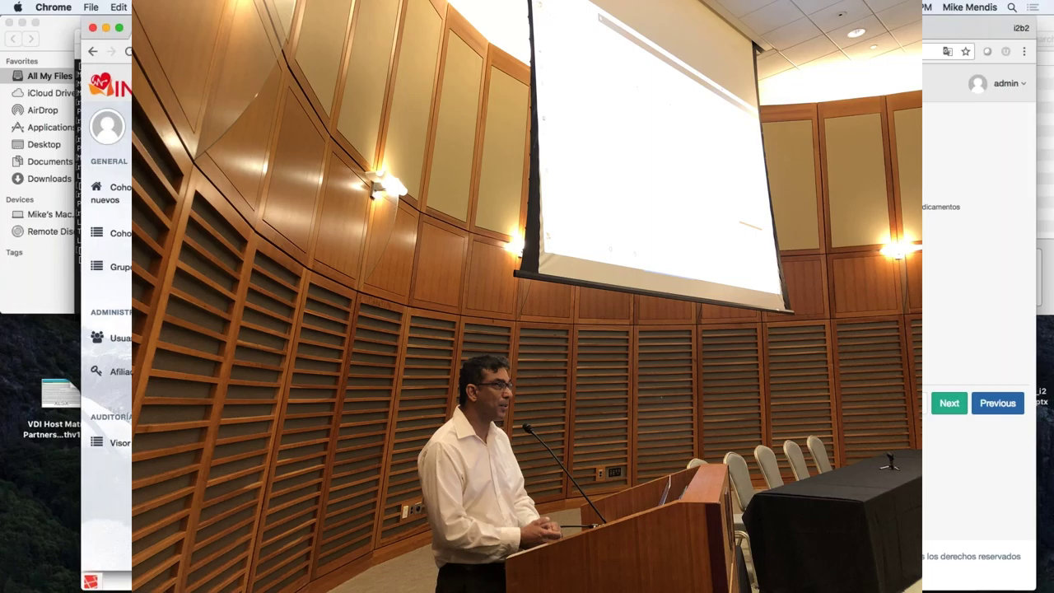
# Switch from Chrome to PowerPoint, leaving the Spanish cohort wizard on step 2.
pyautogui.press('super+Tab')
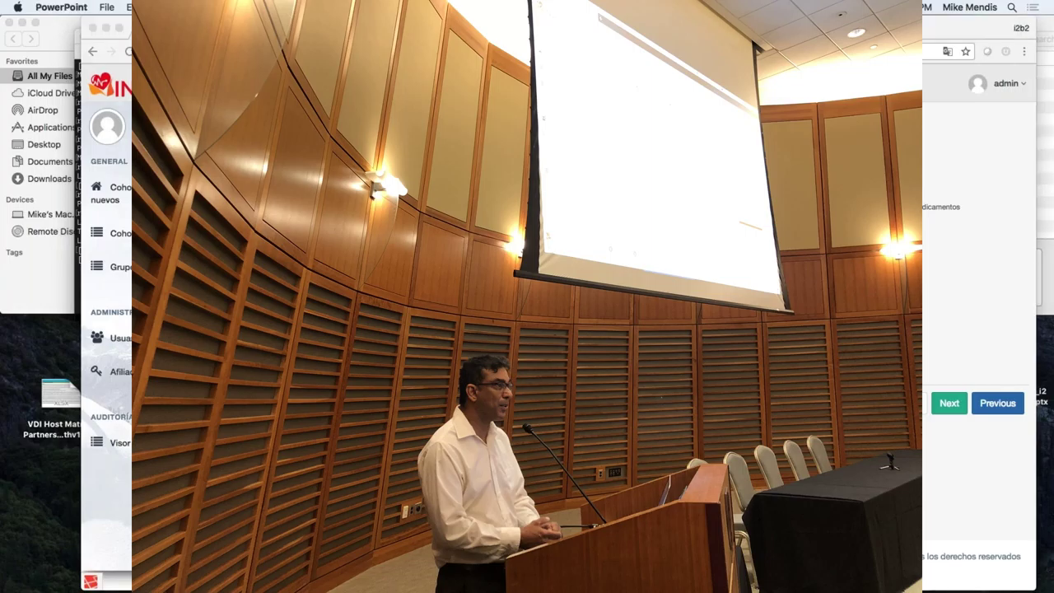